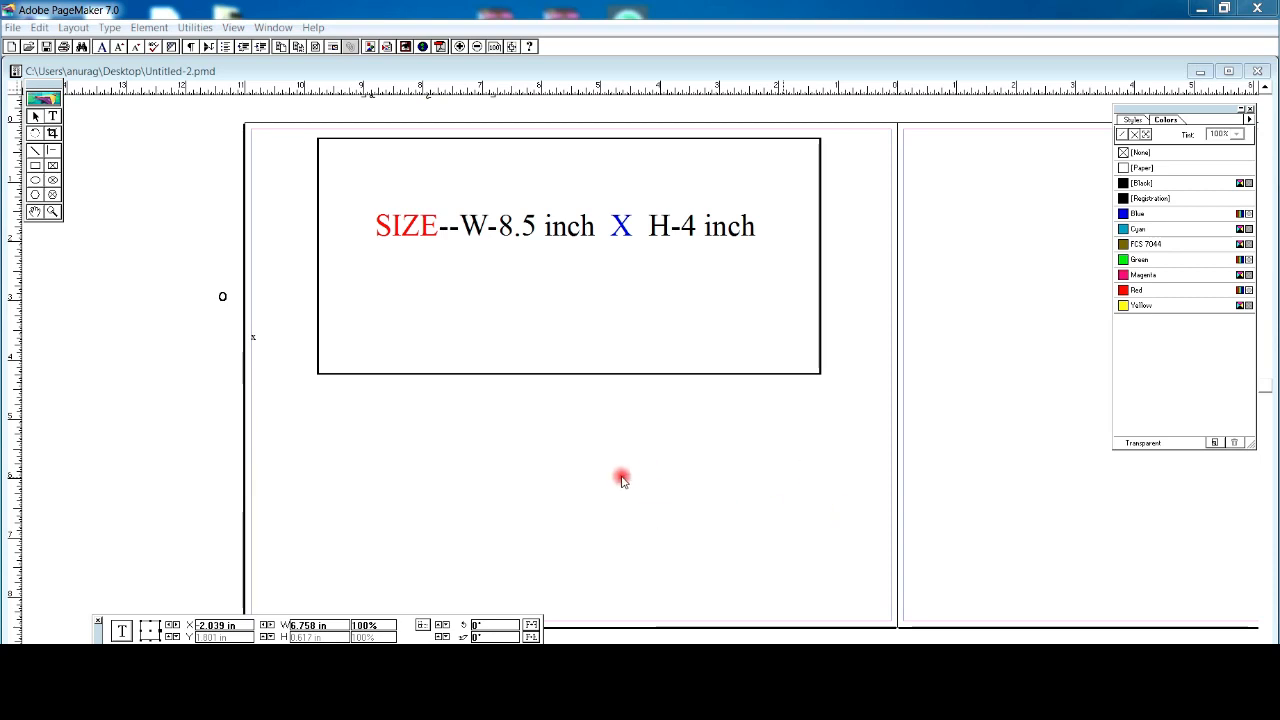
- Draw a second rectangle and set its fill to None
click(33, 163)
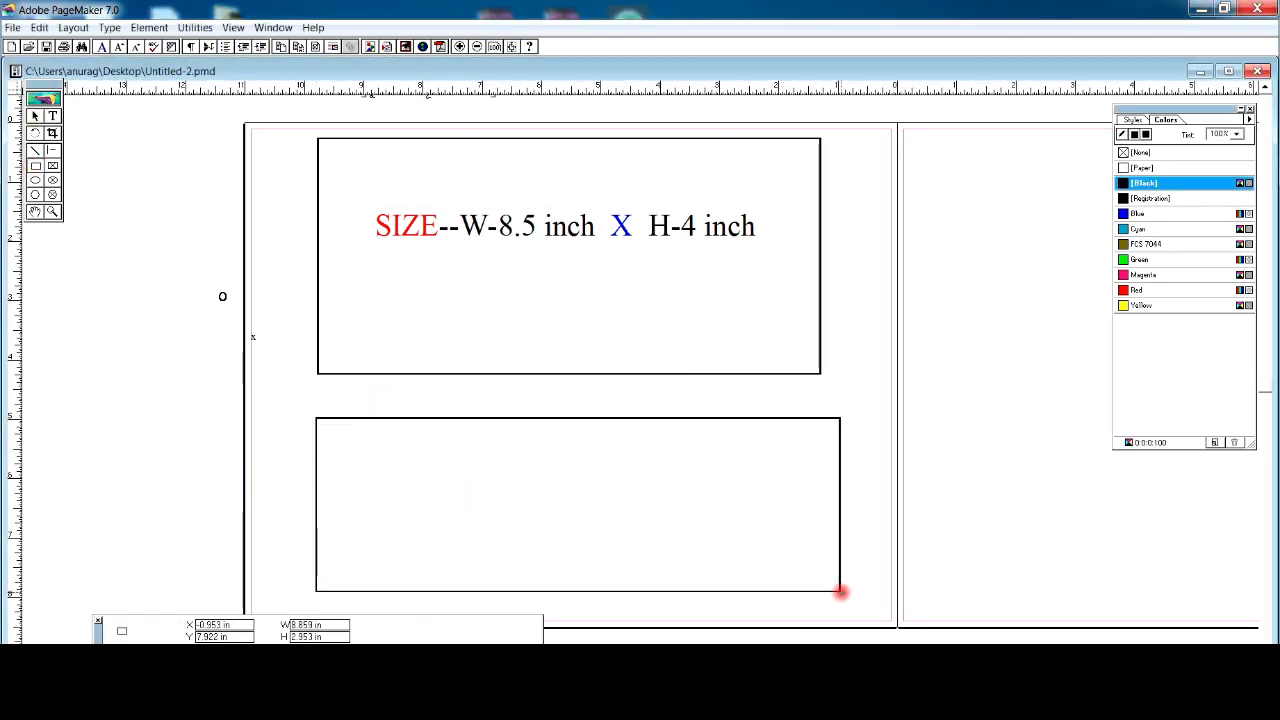
drag(840, 591, 840, 591)
click(149, 27)
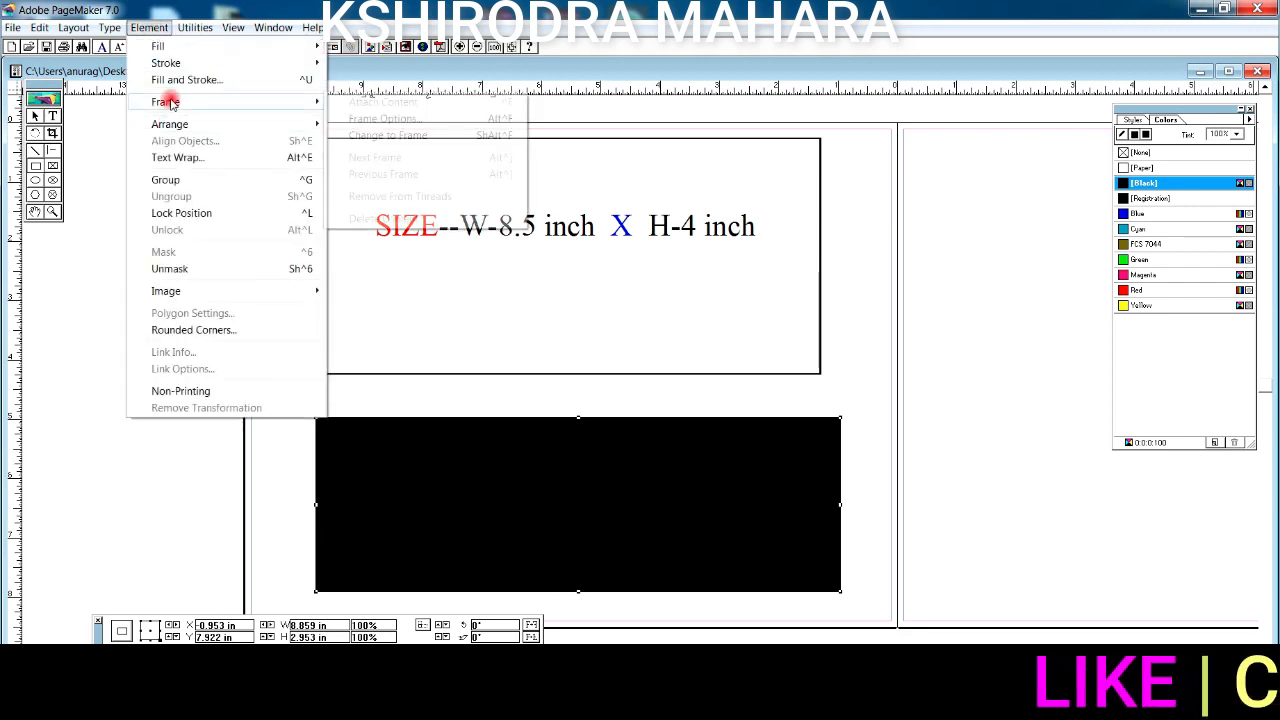
mouse_move(321, 63)
click(386, 63)
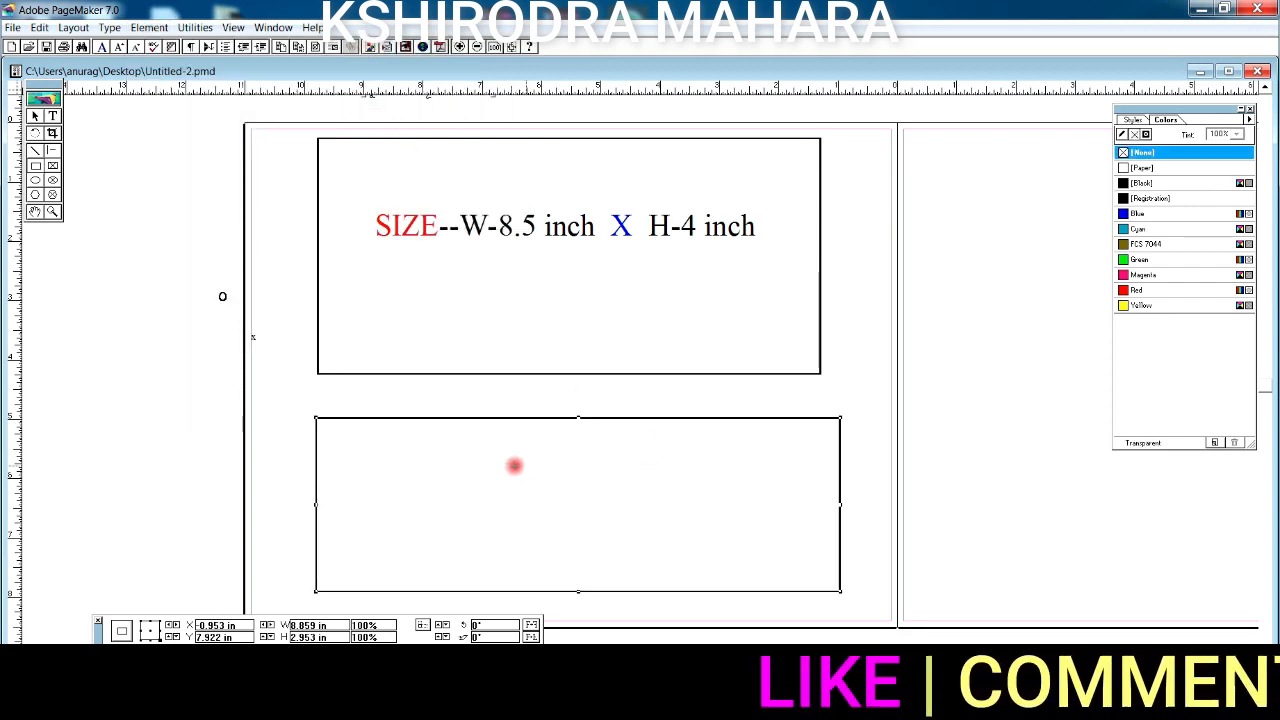
- Resize the new box to 8.5 in wide by 4 in high
drag(333, 625, 265, 628)
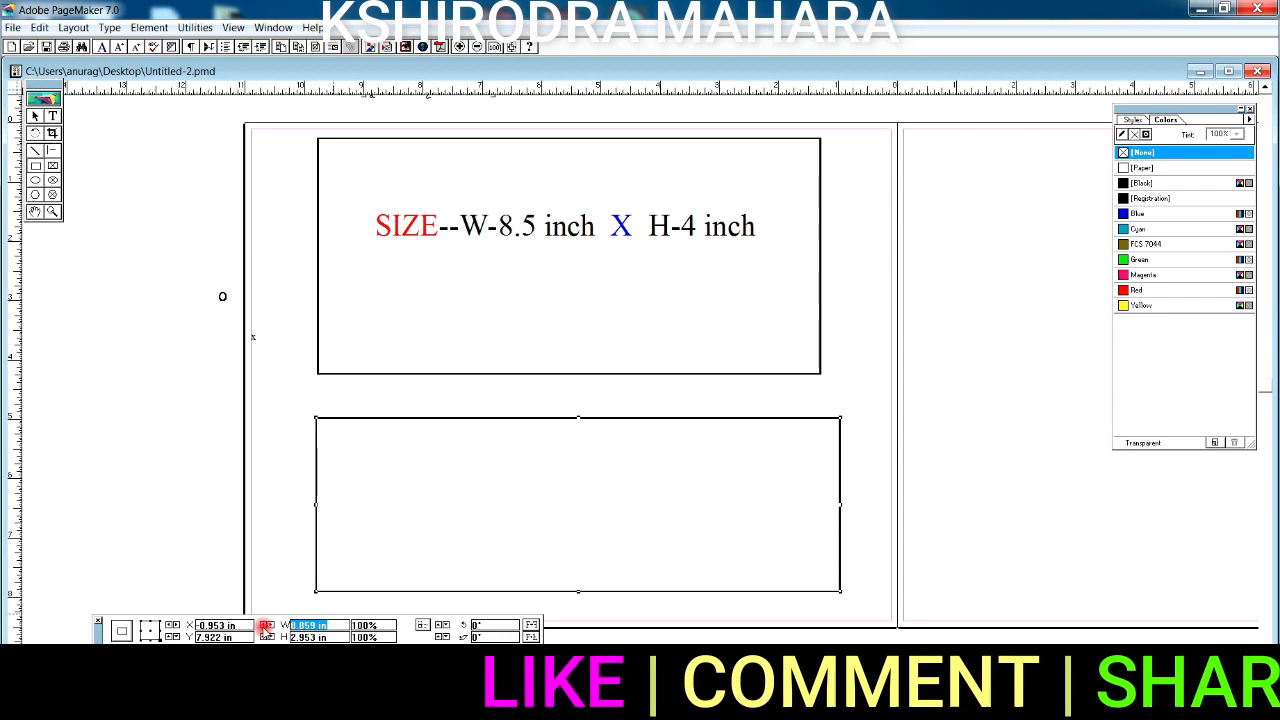
text(8.5)
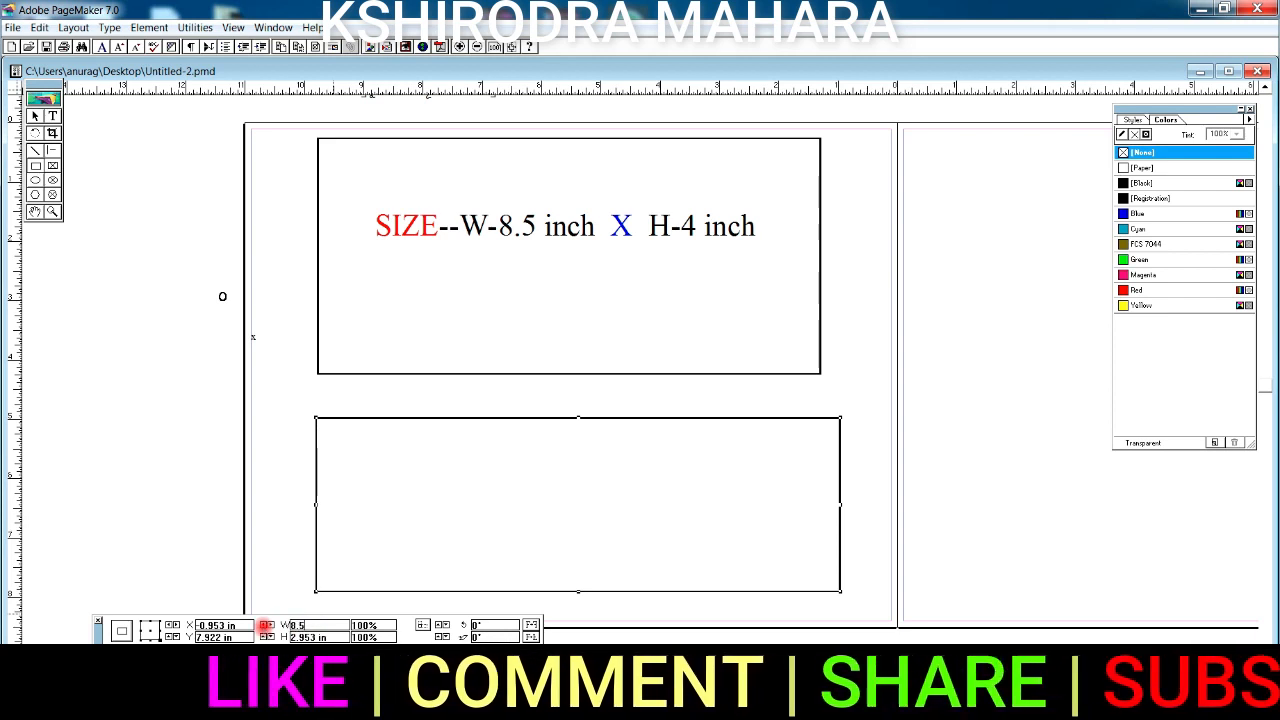
key(Tab)
text(4)
key(Return)
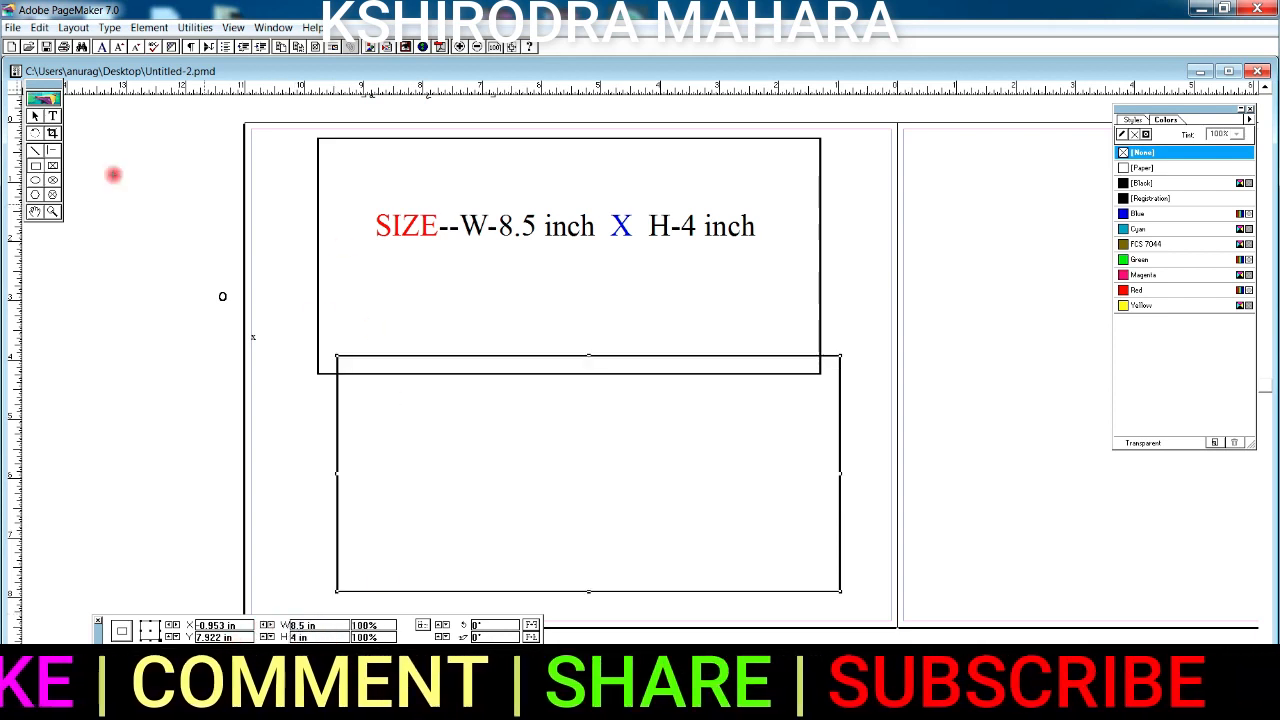
- Position the resized box directly beneath the top card outline
drag(337, 479, 320, 515)
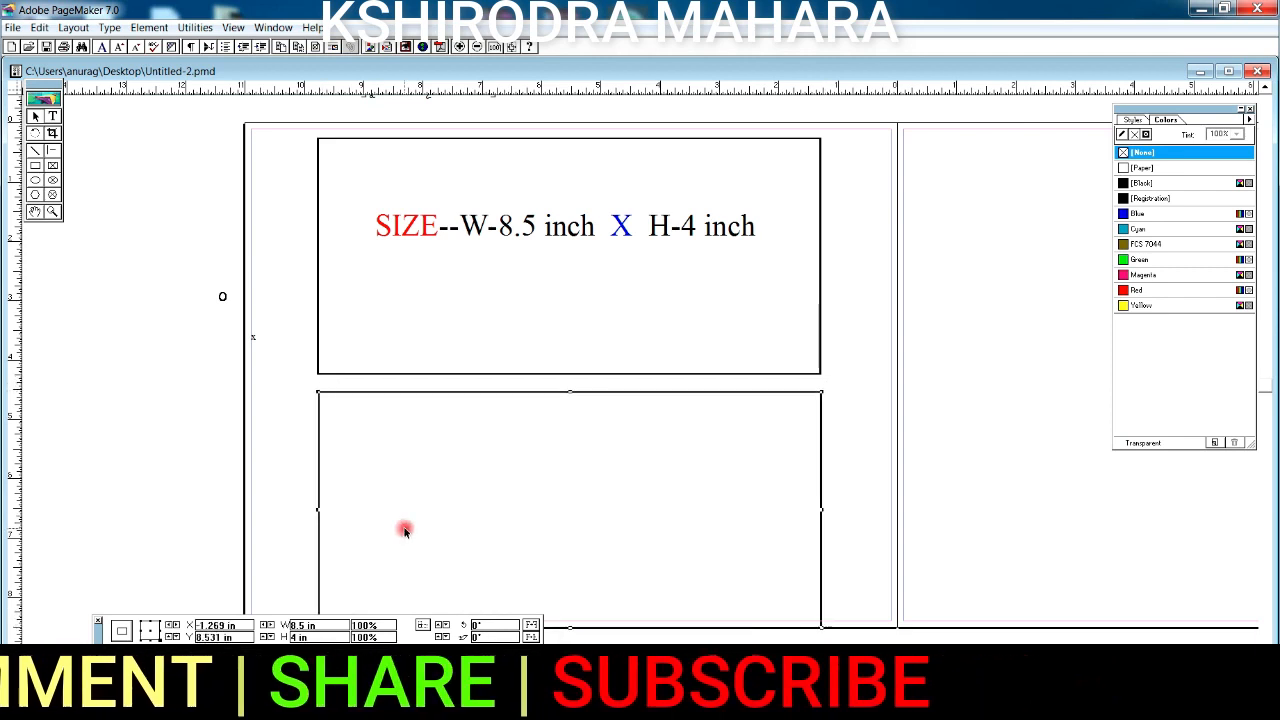
click(618, 139)
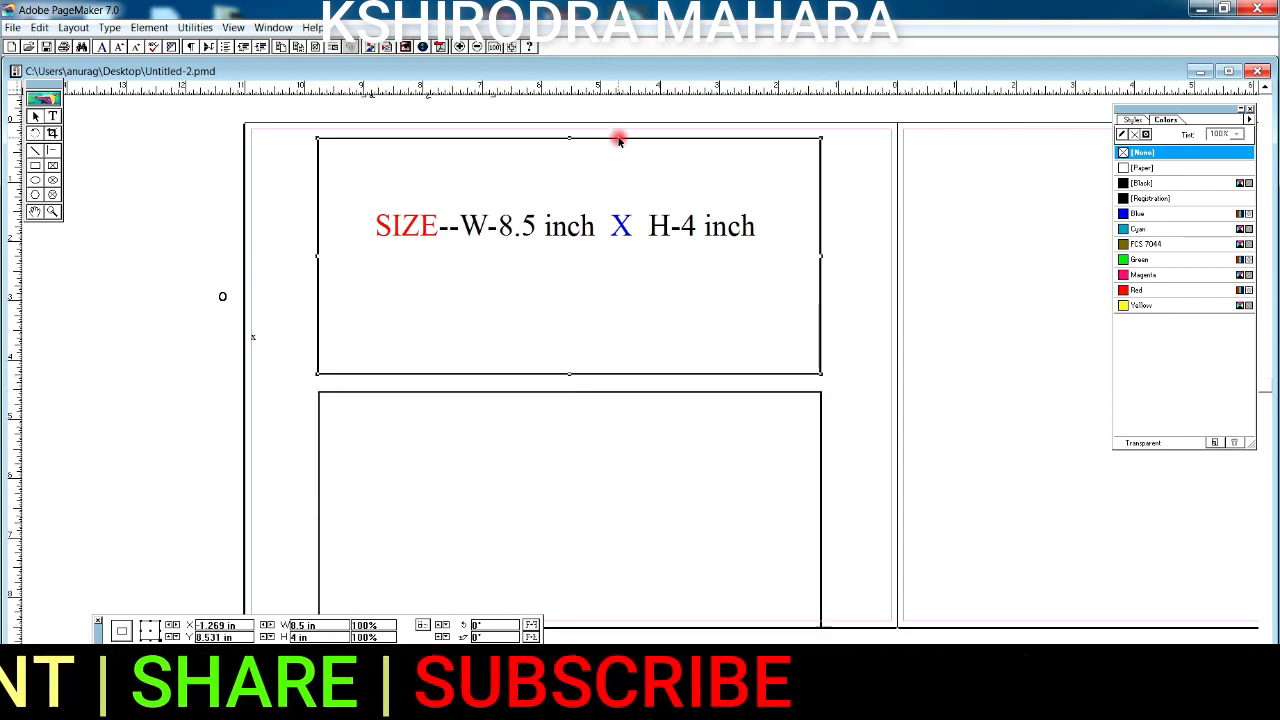
click(727, 391)
drag(727, 393, 726, 388)
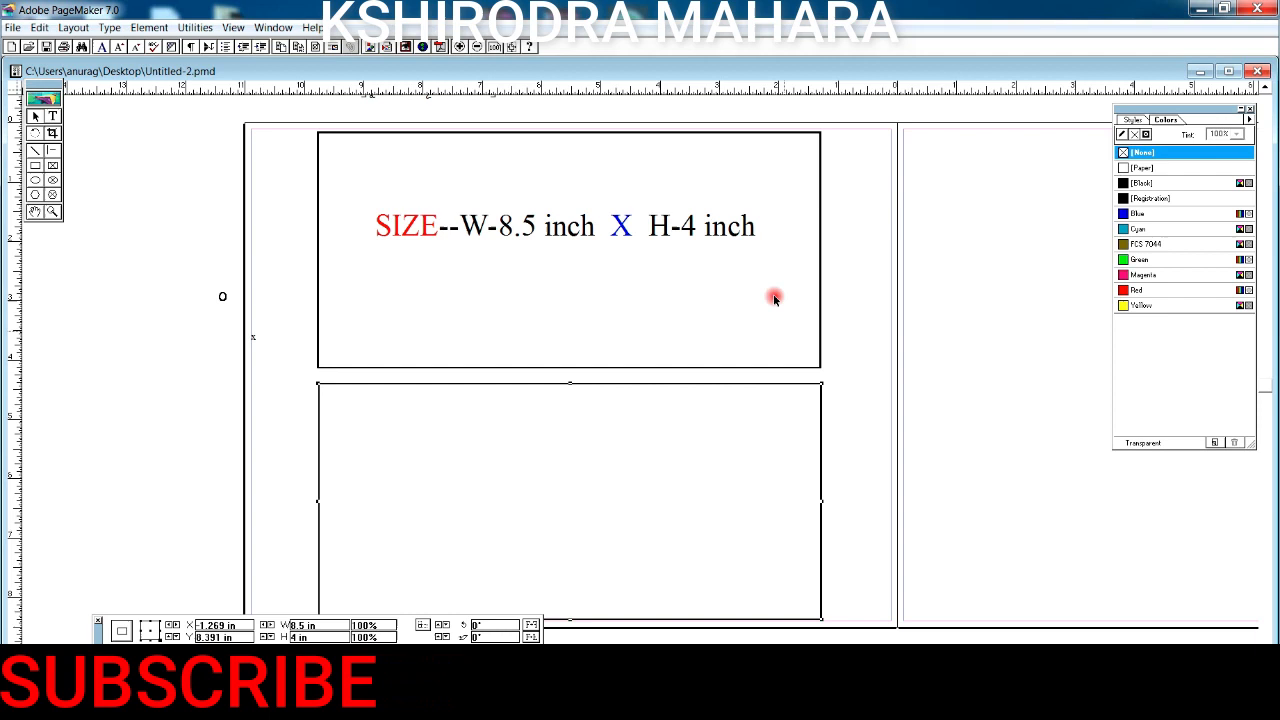
click(829, 353)
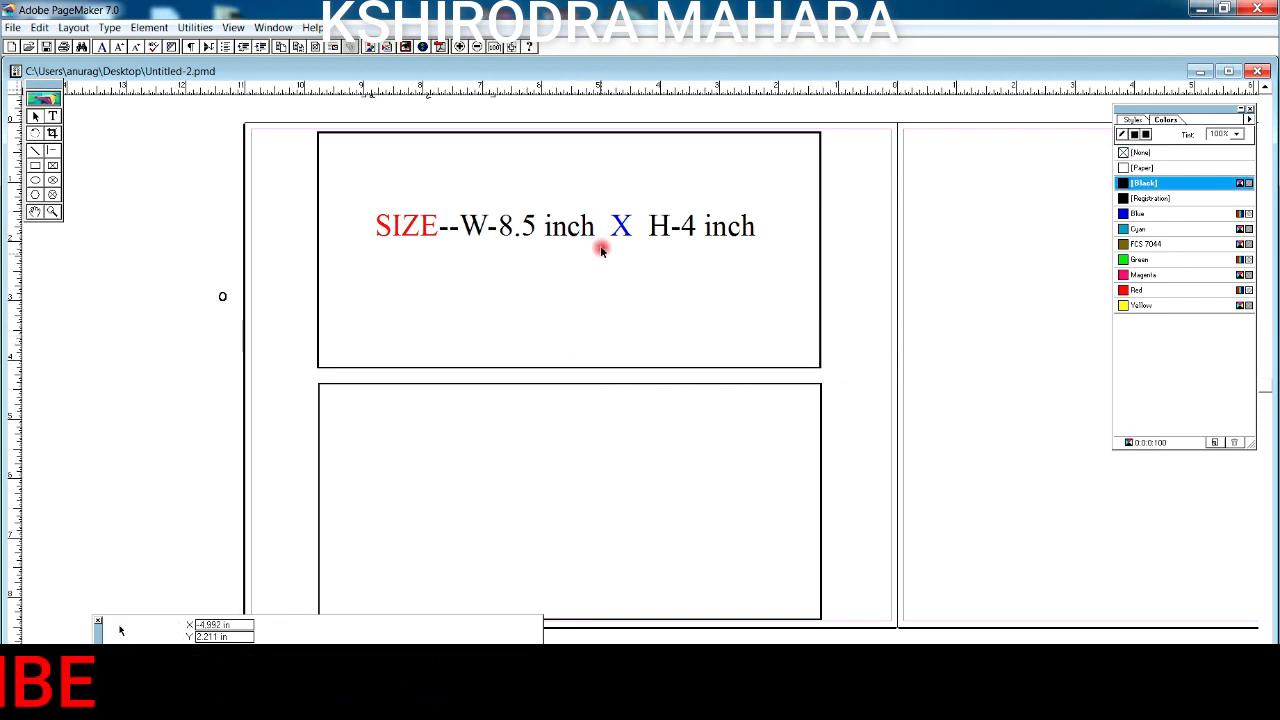
- Move the SIZE text out of the top box and zoom in on the top card
drag(531, 232, 570, 300)
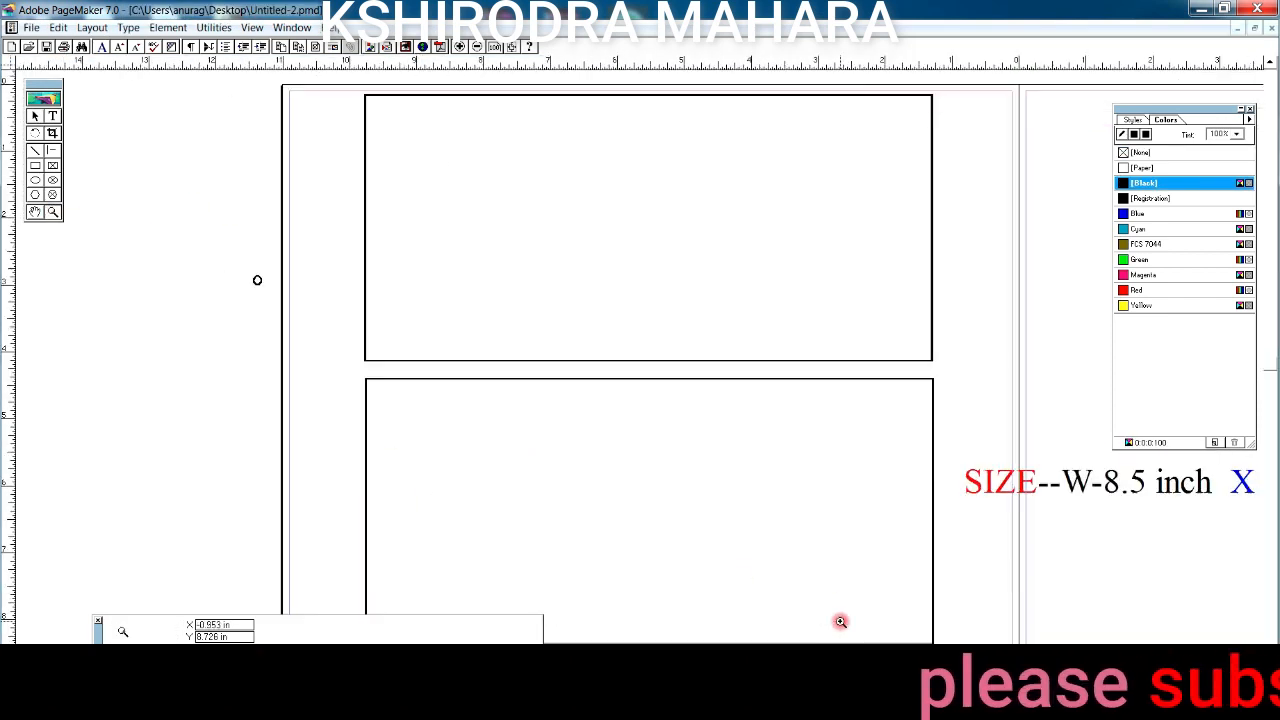
drag(323, 86, 984, 418)
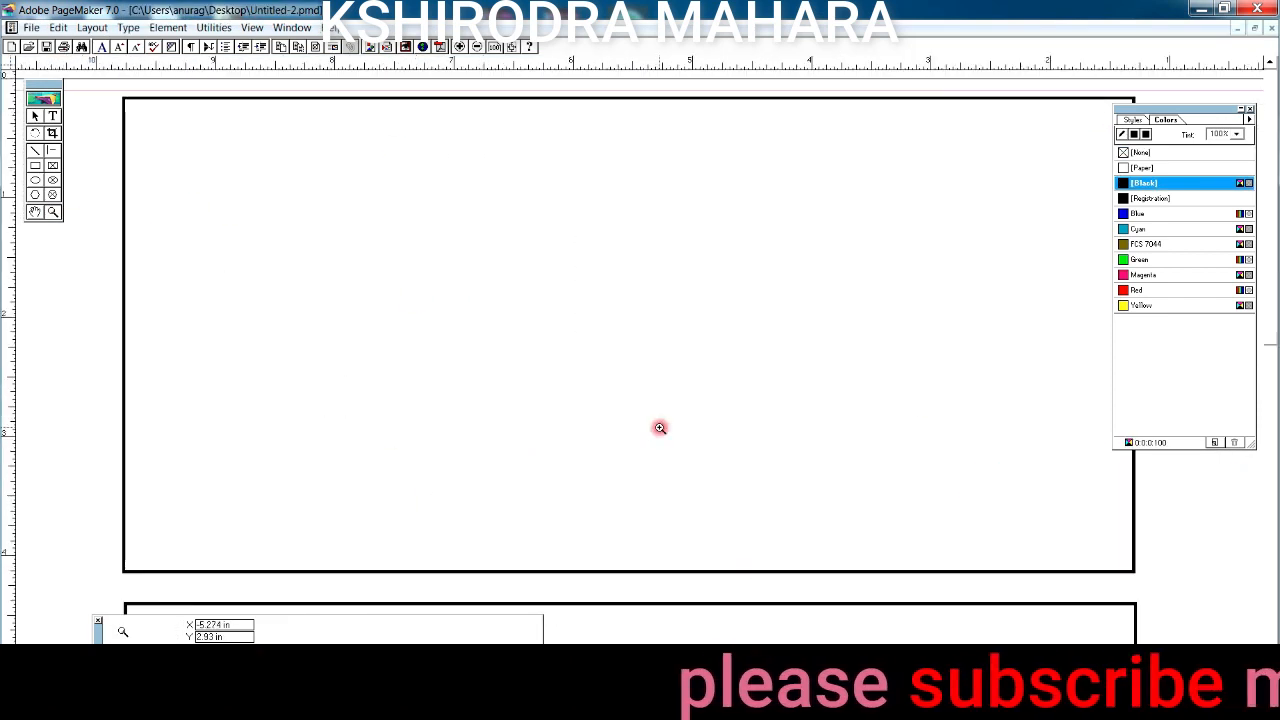
click(1250, 109)
click(35, 116)
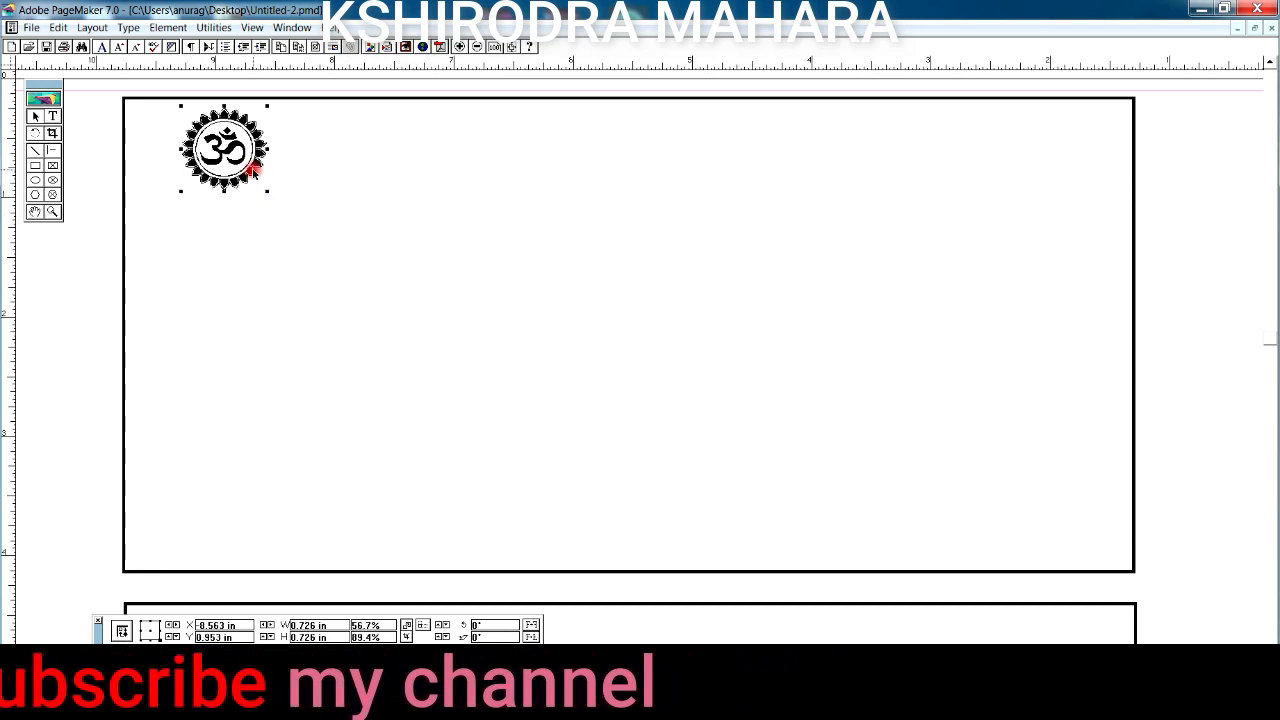
- Duplicate the Om emblem into the top-right corner and paste the Ganesha shloka at top centre
key(ctrl+c)
key(ctrl+v)
drag(256, 168, 1068, 171)
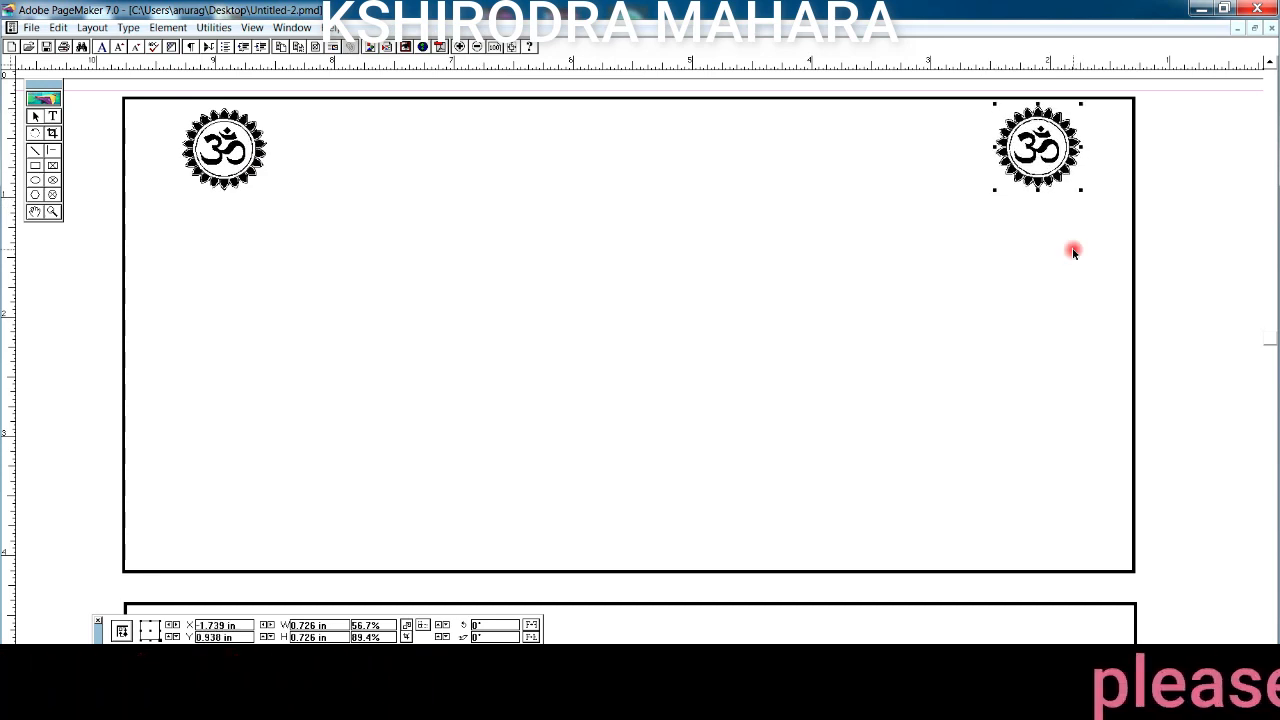
click(603, 143)
key(ctrl+v)
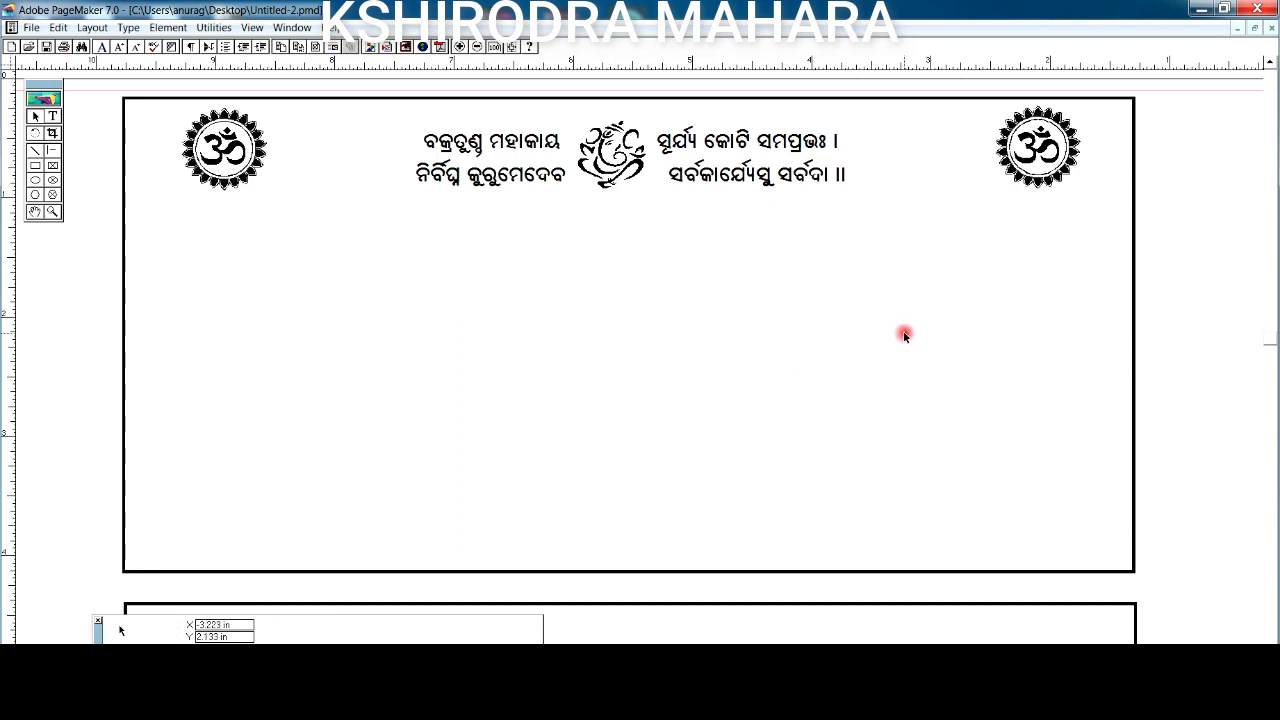
- Copy the floral border, mirror it with Reflect, and place it on the card's left edge
right_click(1085, 300)
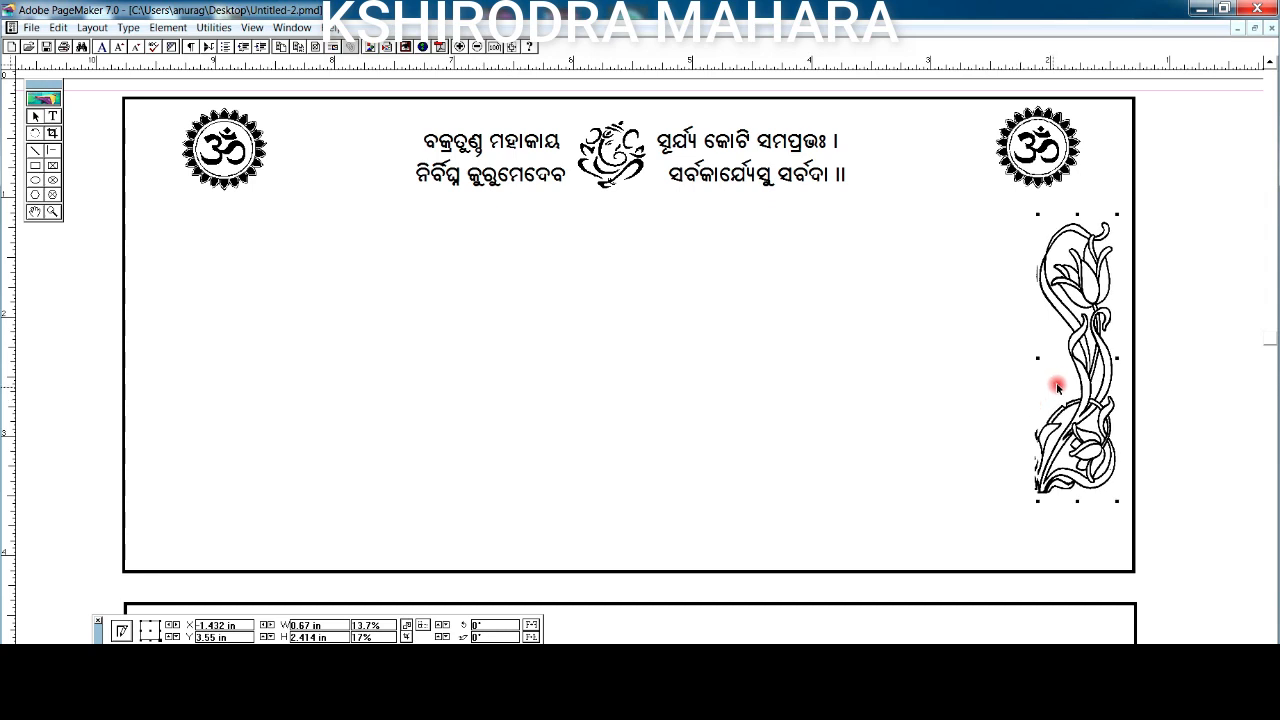
drag(223, 397, 219, 395)
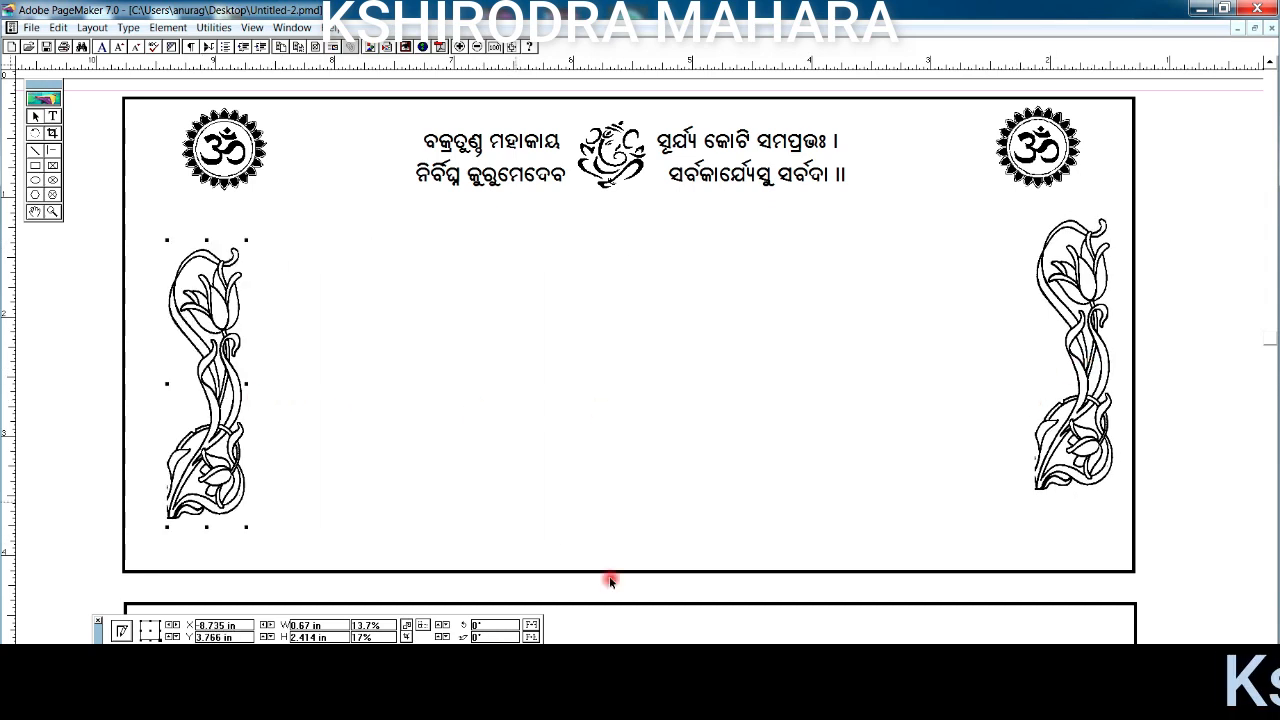
click(533, 625)
drag(206, 468, 198, 465)
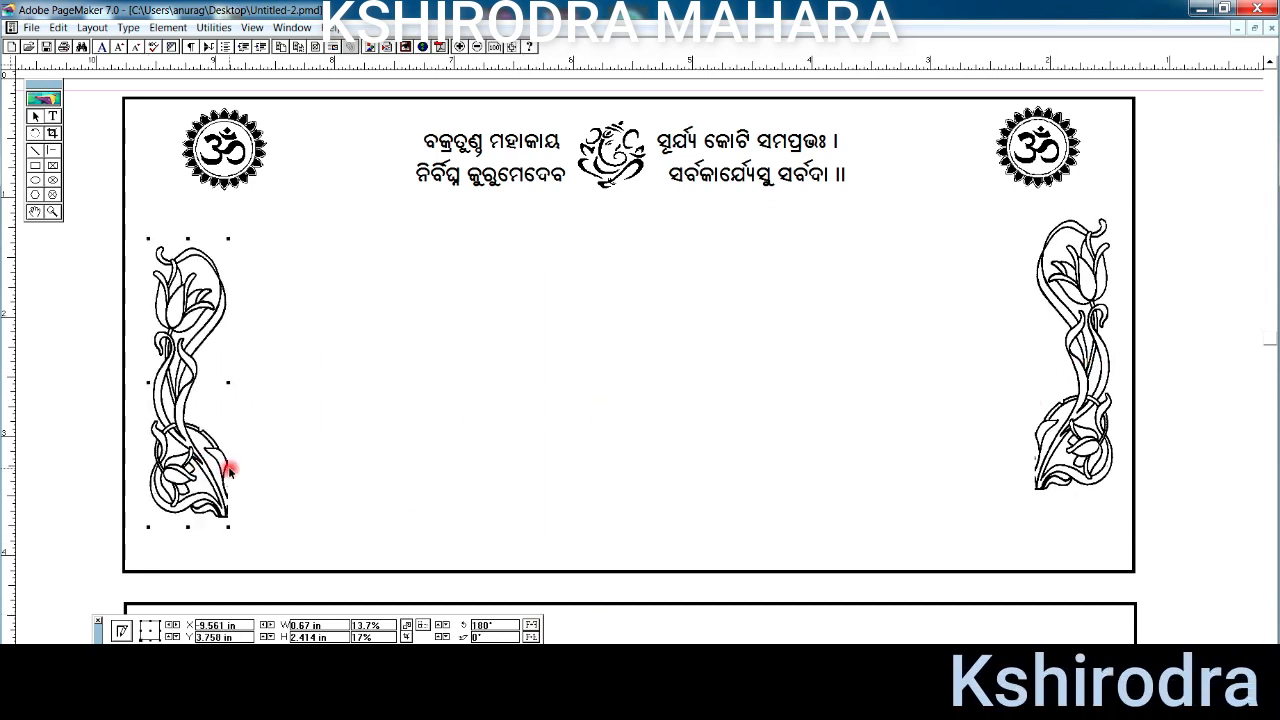
- Add a horizontal guide at the borders' bottoms, align the left border, and paste the rounded frame
drag(531, 63, 575, 487)
key(Up)
key(Up)
key(Up)
key(Up)
key(Up)
key(Up)
key(Up)
key(Up)
key(Up)
key(Up)
key(Up)
key(Up)
key(Up)
key(Up)
key(Up)
key(Up)
key(Up)
key(Up)
key(Up)
key(Up)
key(Up)
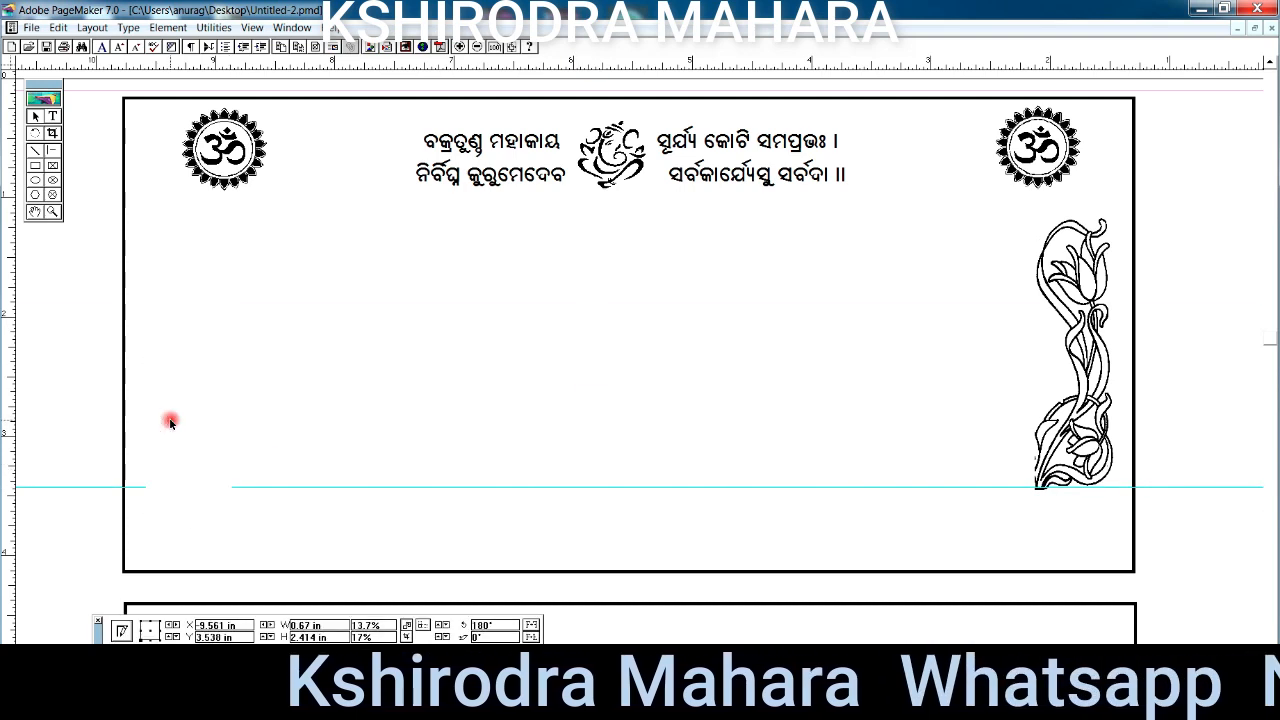
click(480, 314)
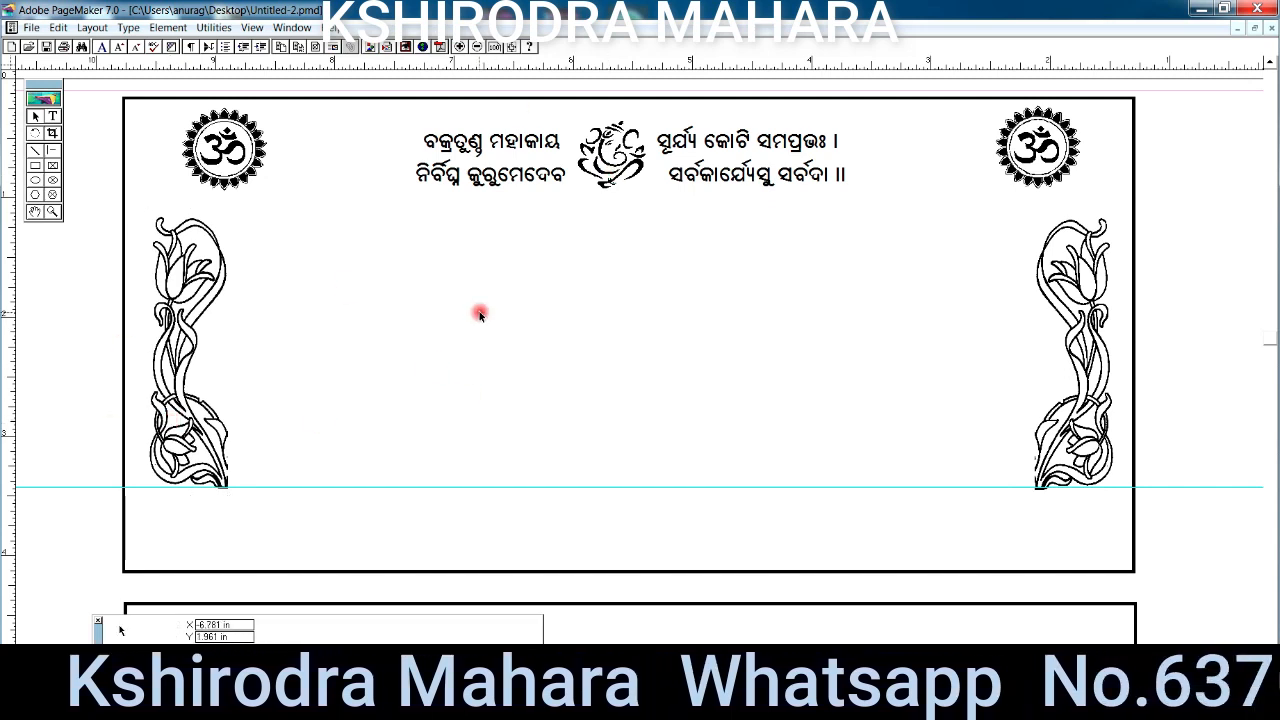
key(ctrl+v)
- Lower the rounded frame copy and nudge the shloka header and top frame upward
drag(410, 333, 427, 502)
click(541, 177)
key(Up)
key(Up)
key(Up)
key(Up)
key(Up)
key(Up)
key(Up)
key(Up)
key(Up)
key(Up)
key(Up)
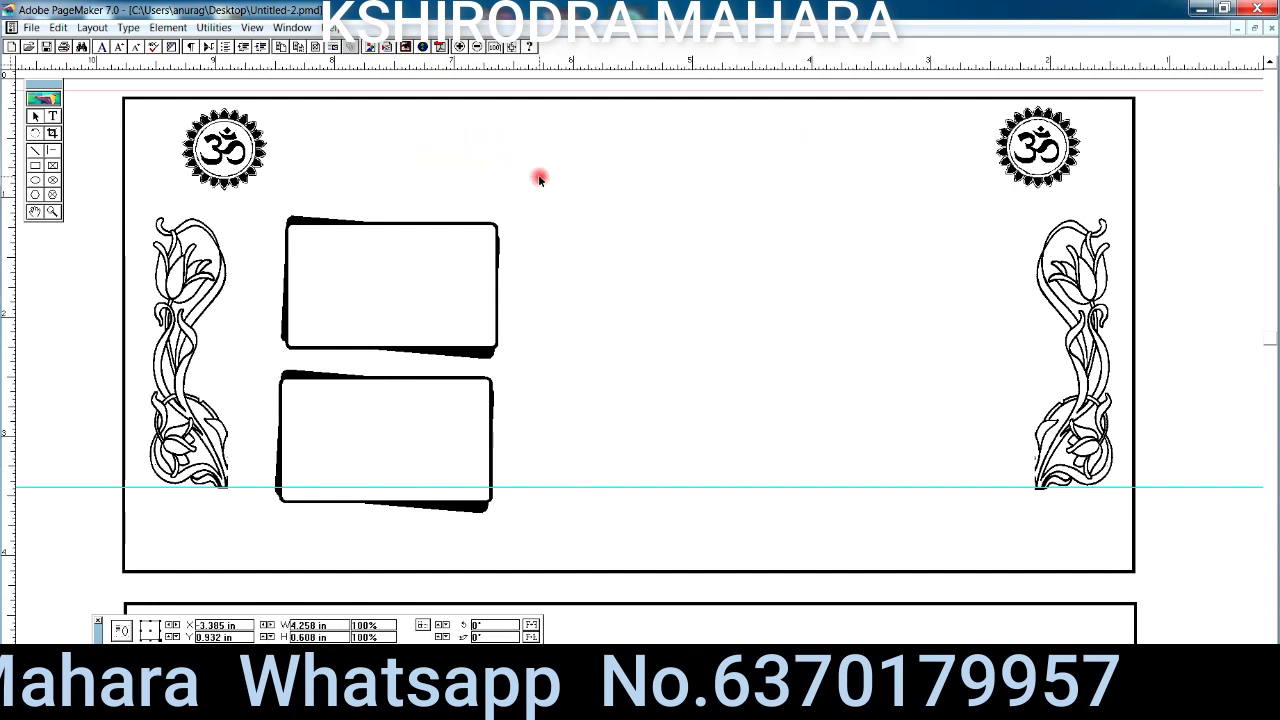
click(417, 258)
key(Up)
key(Up)
key(Up)
key(Up)
key(Up)
key(Up)
key(Up)
key(Up)
key(Down)
key(Down)
key(Down)
key(Down)
key(Down)
key(Down)
key(Down)
key(Down)
key(Down)
key(Down)
key(Down)
- Select the left frames with their shadows and line up the top-left and bottom-left frames
drag(556, 202, 231, 374)
drag(576, 363, 256, 538)
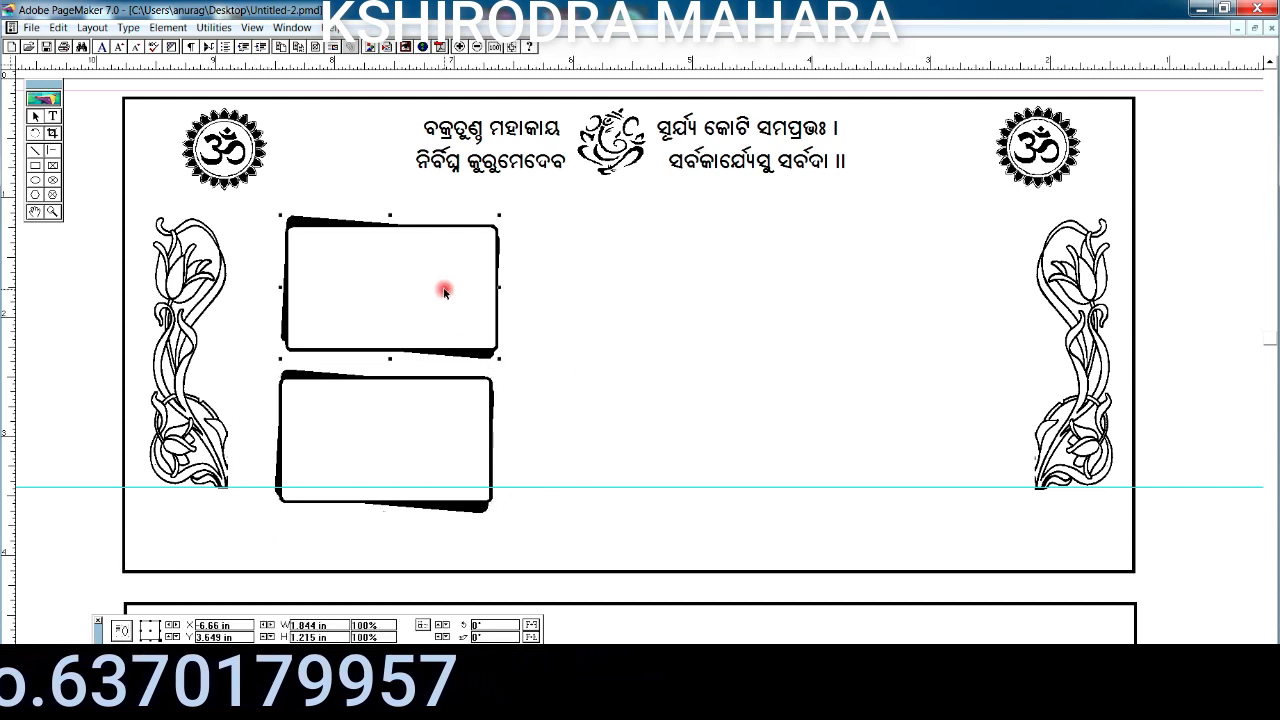
key(Up)
key(Up)
key(Up)
key(Up)
key(Up)
key(Up)
key(Up)
key(Up)
key(Up)
key(Up)
key(Up)
key(Up)
click(442, 410)
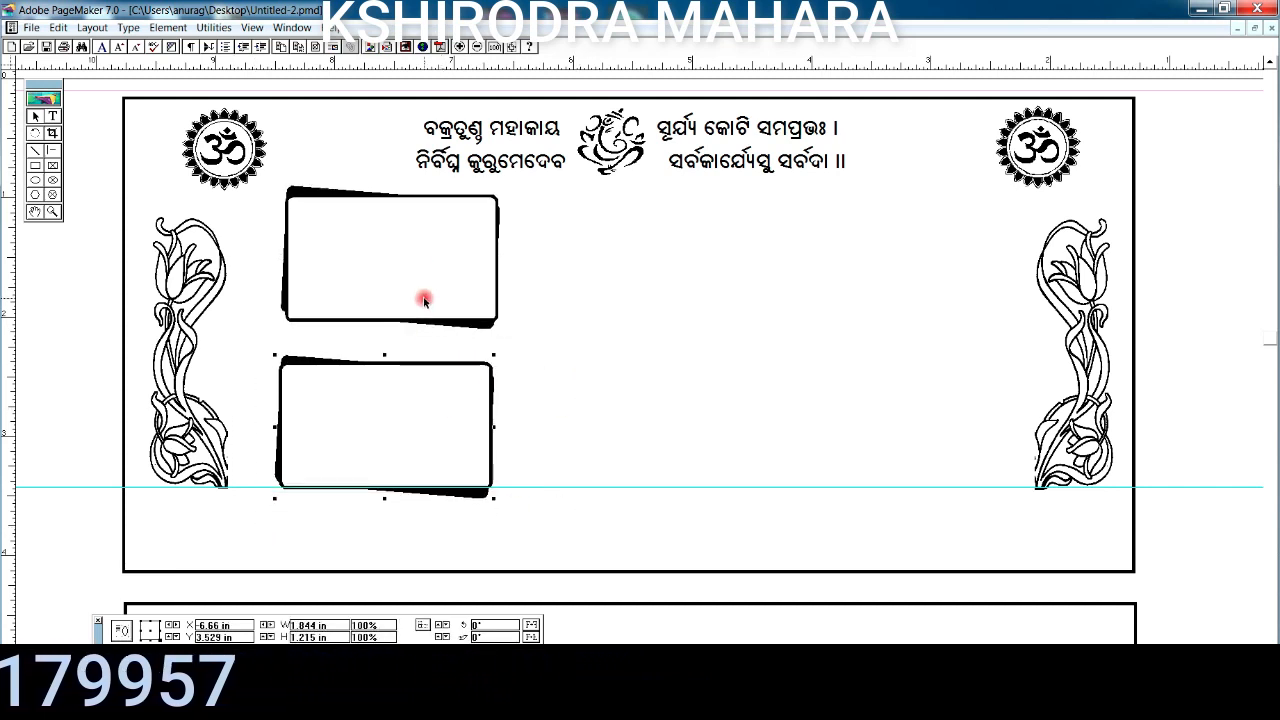
click(782, 498)
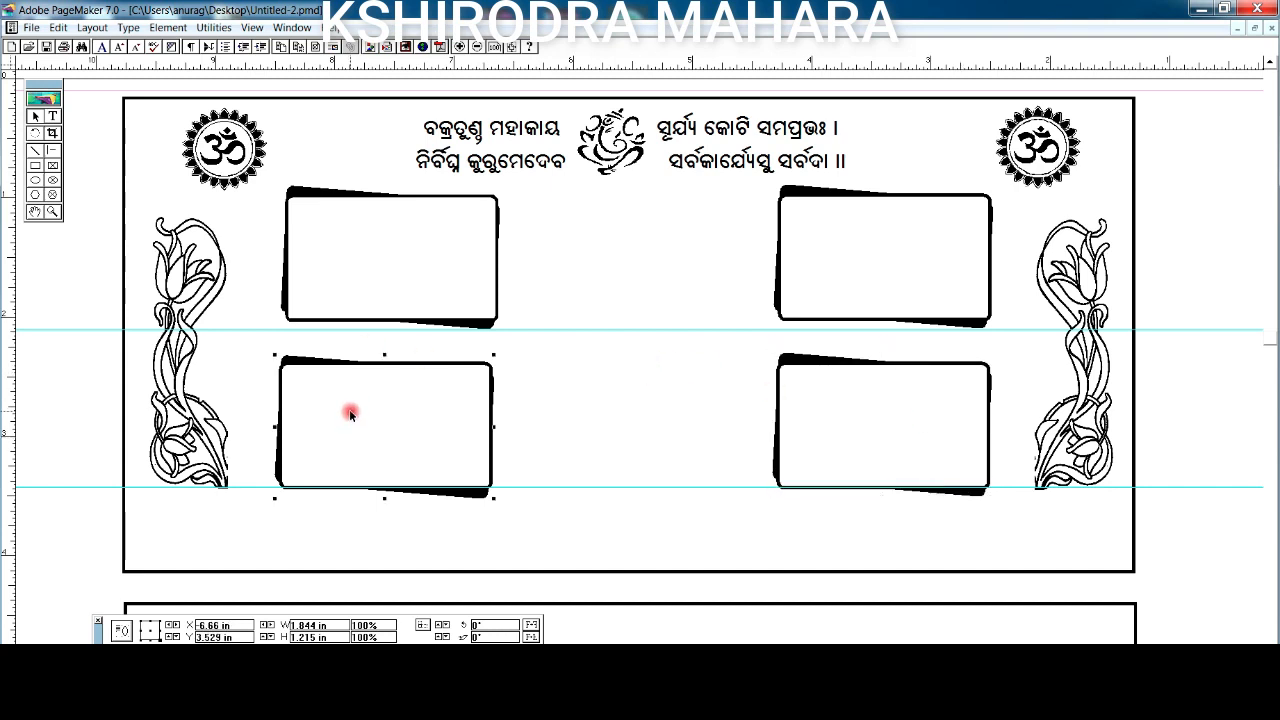
drag(350, 413, 348, 413)
drag(362, 288, 357, 288)
- Paste another decorative frame and nudge it up to the card's centre
right_click(585, 308)
click(626, 358)
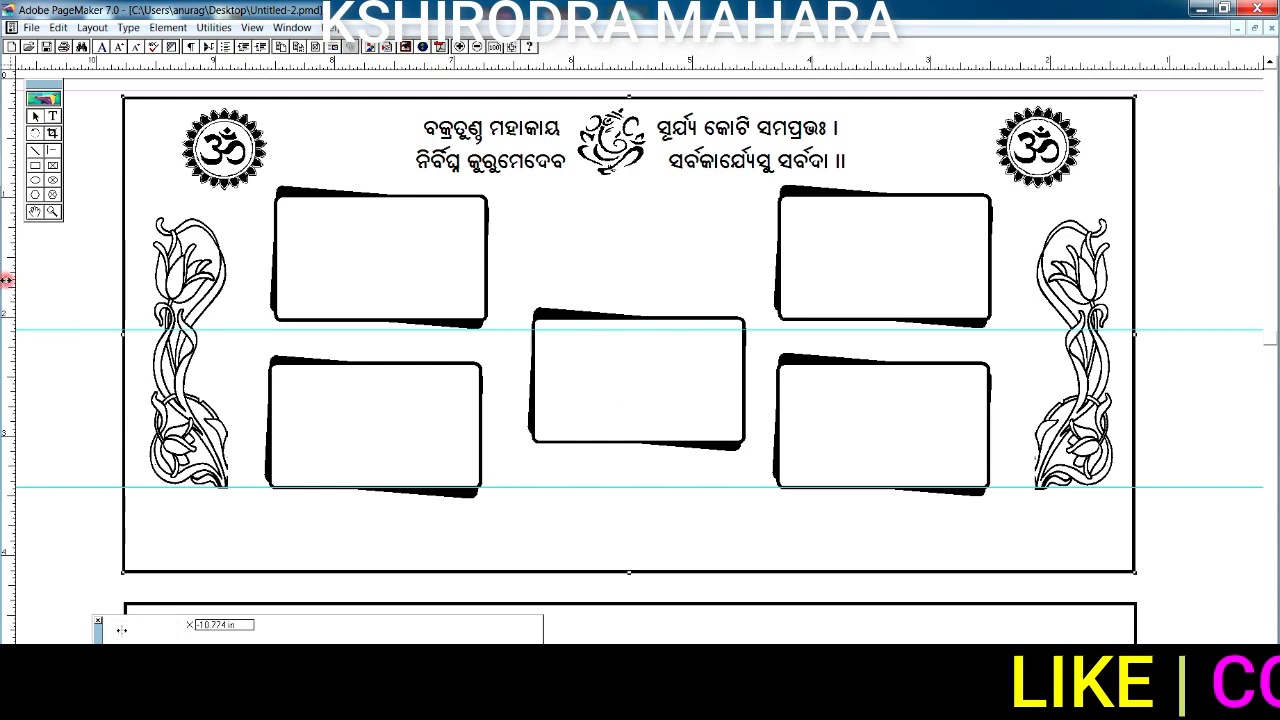
drag(630, 371, 628, 371)
click(658, 318)
key(ctrl+Left)
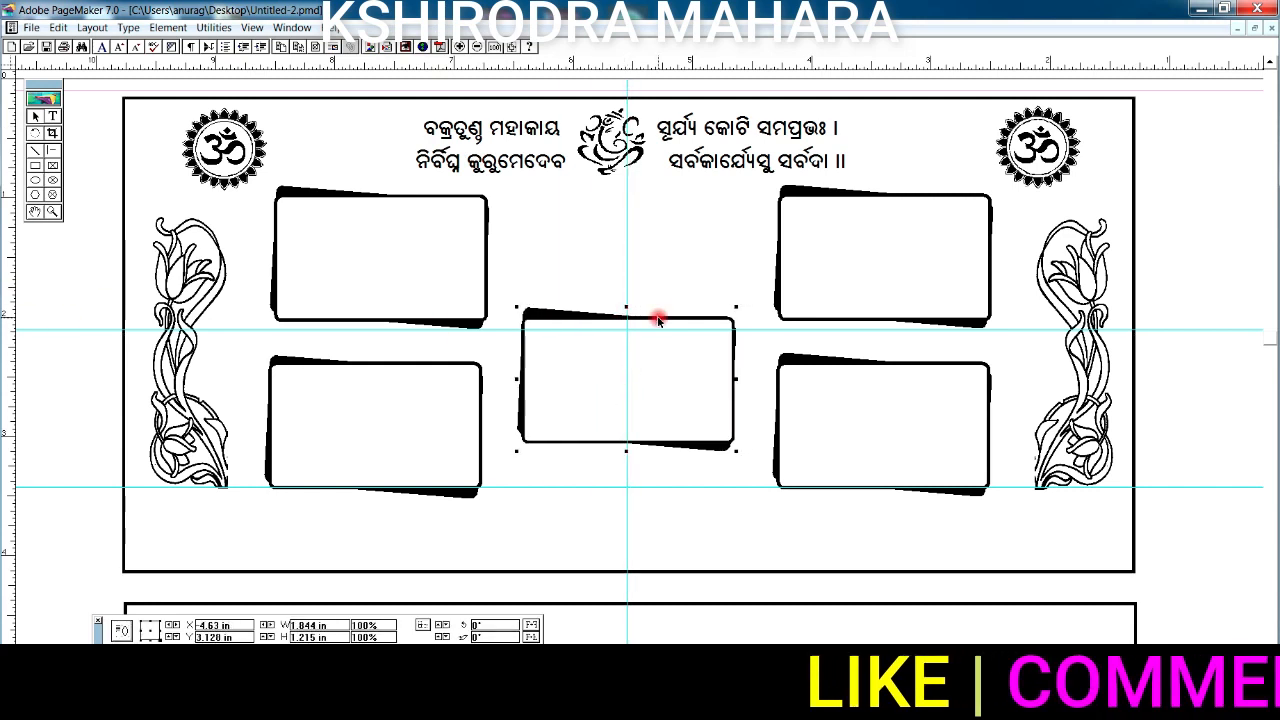
key(ctrl+Up)
key(Up)
key(Up)
key(Up)
key(Up)
key(Up)
key(Up)
key(Up)
key(Up)
key(Up)
key(Up)
key(Up)
key(Up)
key(Up)
key(Up)
key(Up)
key(Up)
key(Up)
key(Up)
key(Up)
key(Up)
- Paste the handshake artwork beneath the centre frame and draw a black bar above it
click(606, 459)
key(ctrl+v)
click(623, 343)
key(ctrl+Up)
click(652, 447)
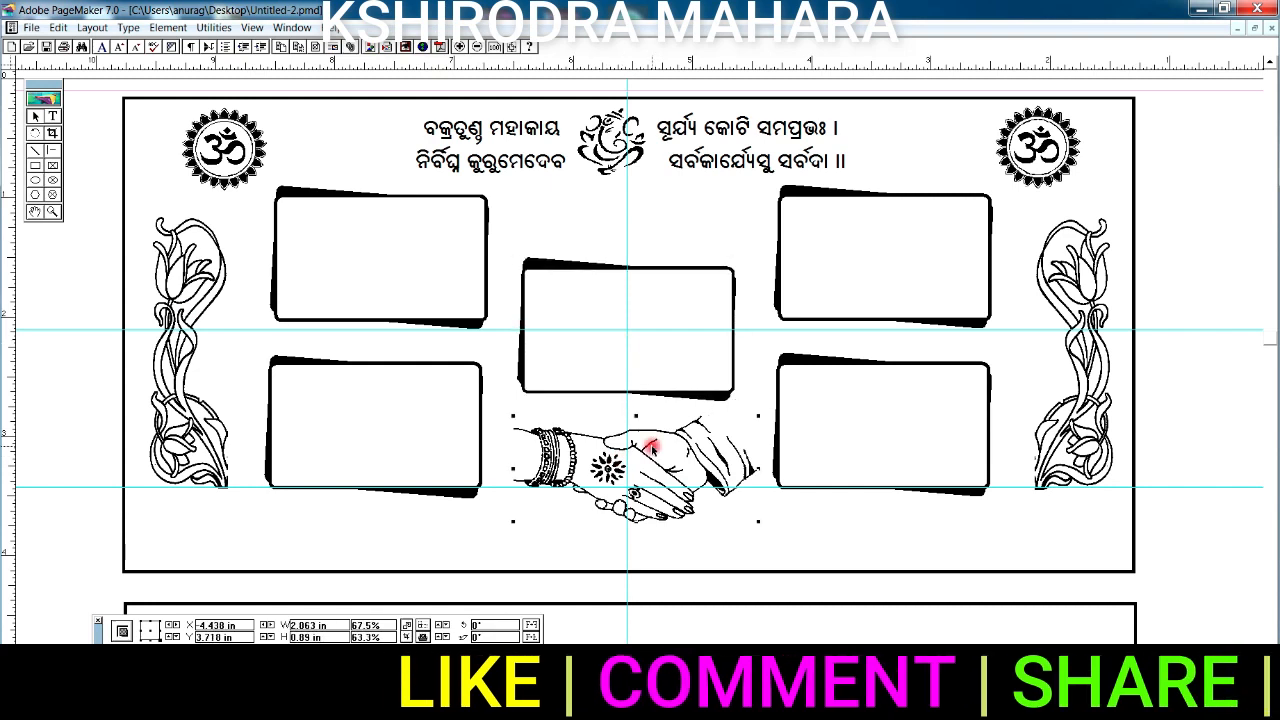
key(Up)
key(Up)
key(Up)
key(Up)
key(Up)
key(Up)
key(Up)
key(Up)
key(Up)
key(Up)
key(Up)
key(Up)
key(Left)
key(Left)
key(Left)
key(Left)
key(Left)
key(Left)
key(Left)
key(Left)
click(495, 316)
click(36, 167)
drag(562, 206, 696, 236)
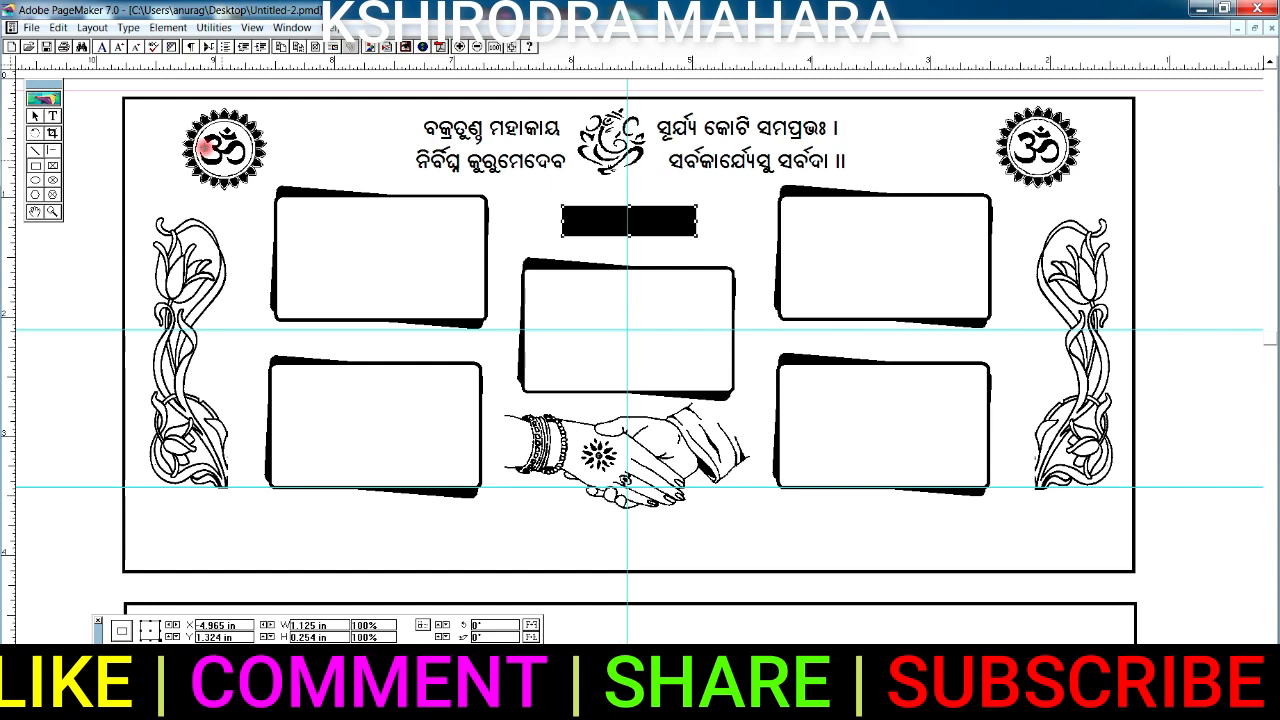
- Layer the white 'କାର୍ଯ୍ୟସୂଚୀ' heading over the black bar and paste the family names line at the bottom
click(603, 220)
key(ctrl+shift+bracketleft)
click(606, 218)
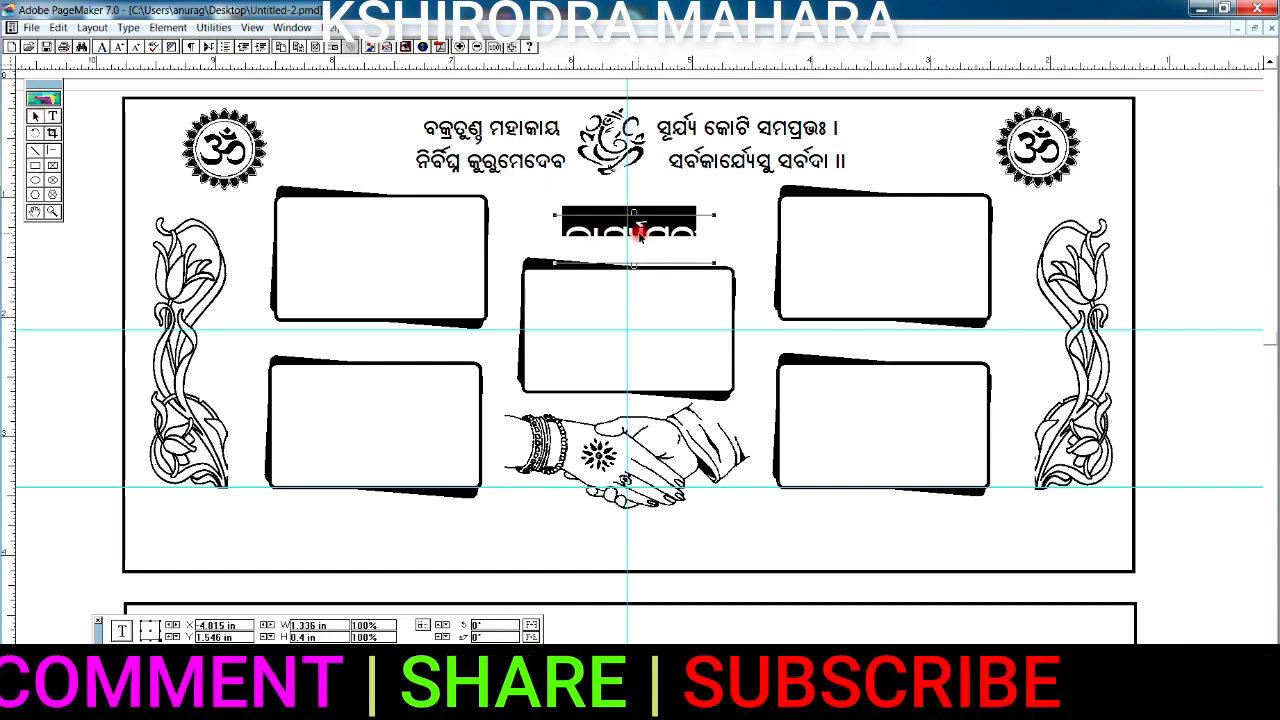
drag(733, 190, 520, 267)
drag(663, 231, 703, 249)
click(691, 238)
click(655, 233)
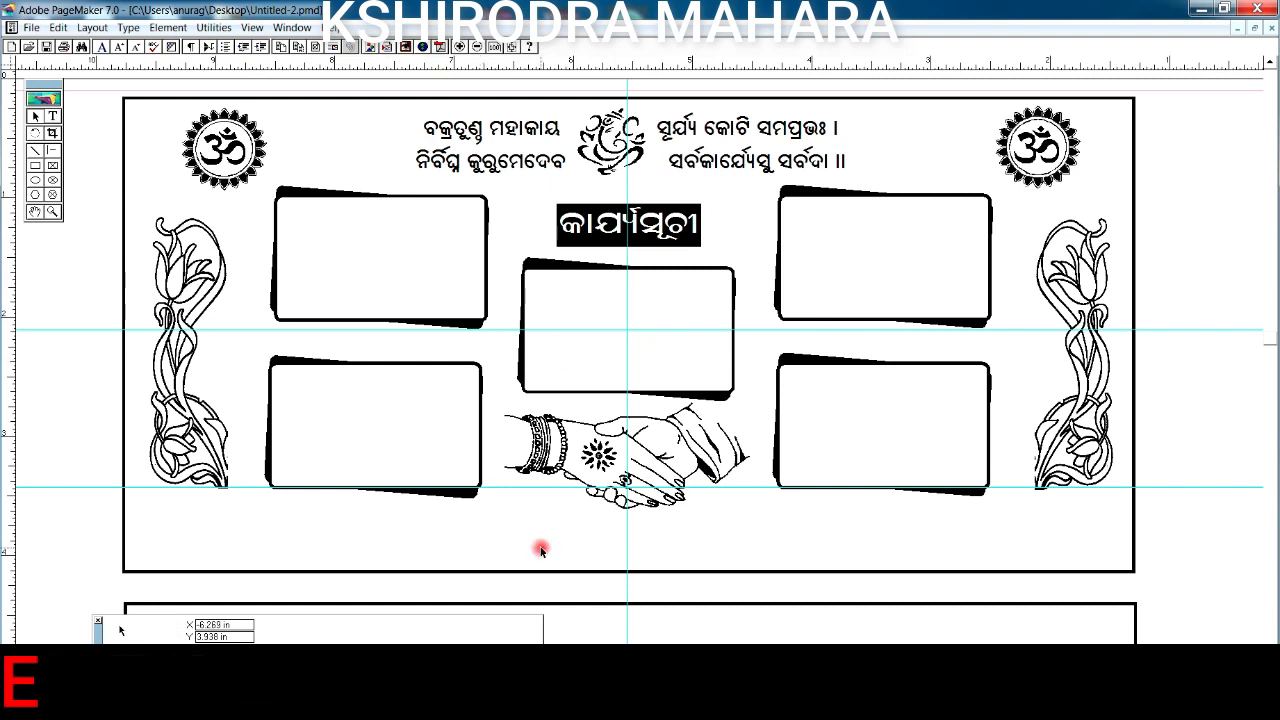
key(ctrl+v)
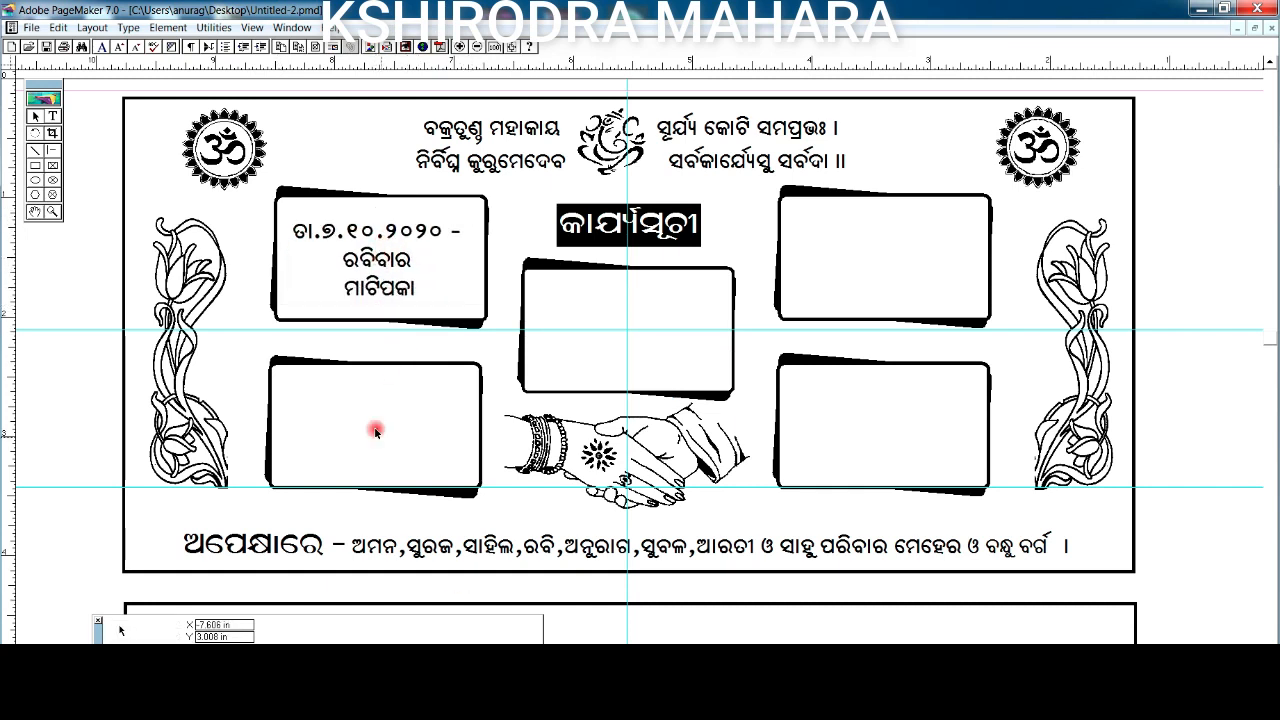
- Move the pasted schedule date text into the lower-left frame
drag(566, 347, 368, 410)
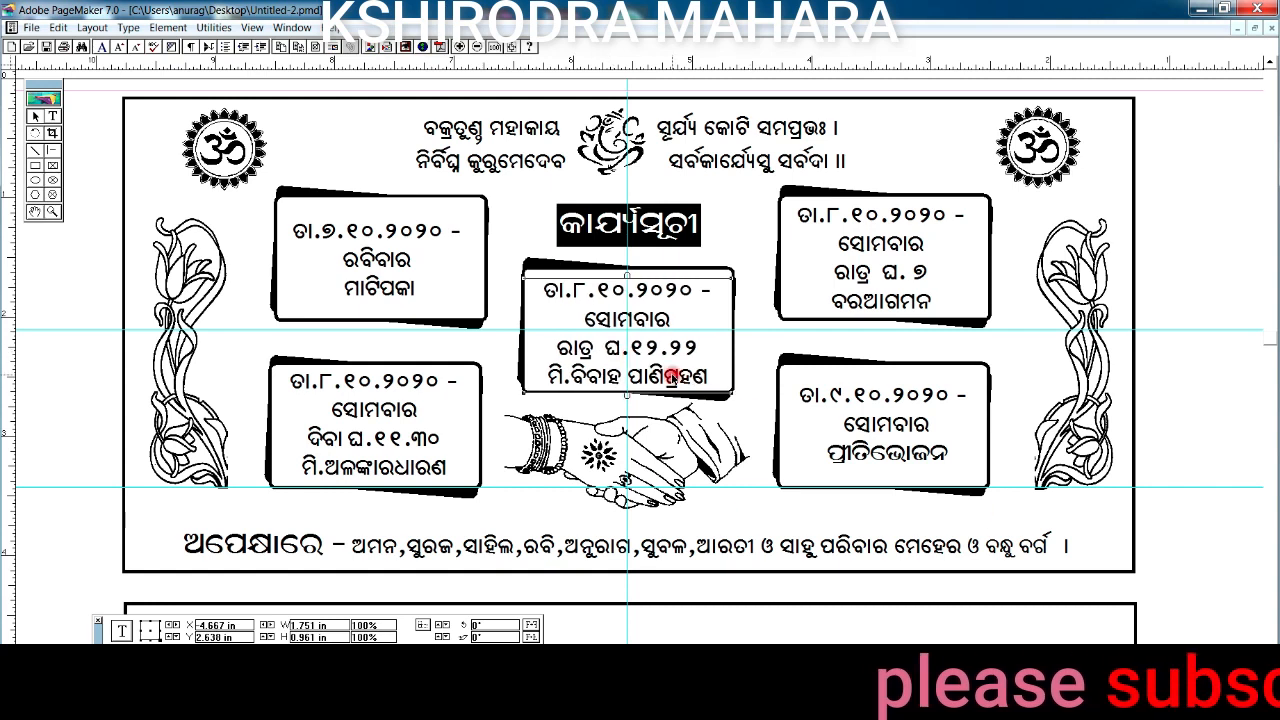
- Pan down and zoom in on the empty second card
click(35, 212)
drag(486, 530, 545, 155)
drag(542, 389, 519, 471)
drag(97, 633, 97, 652)
click(52, 213)
drag(84, 140, 1212, 574)
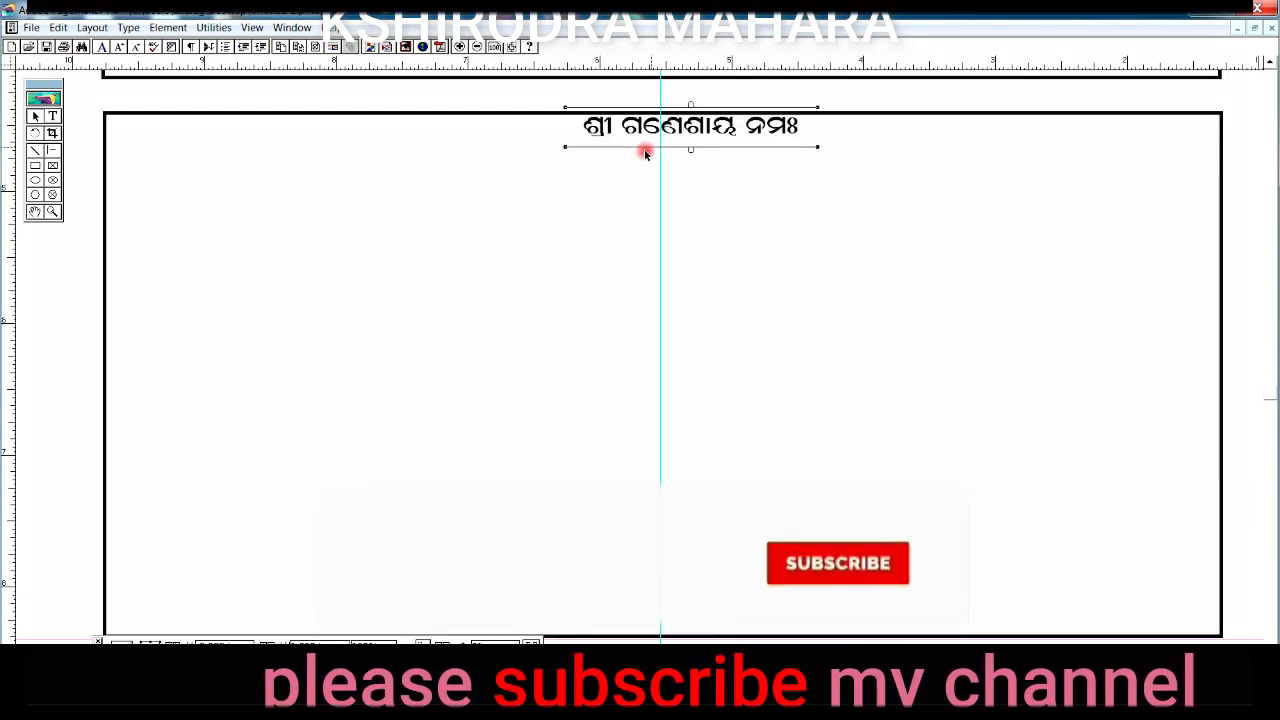
- Centre the first invocation line on the guide and add the second line below it
drag(680, 129, 686, 139)
click(600, 209)
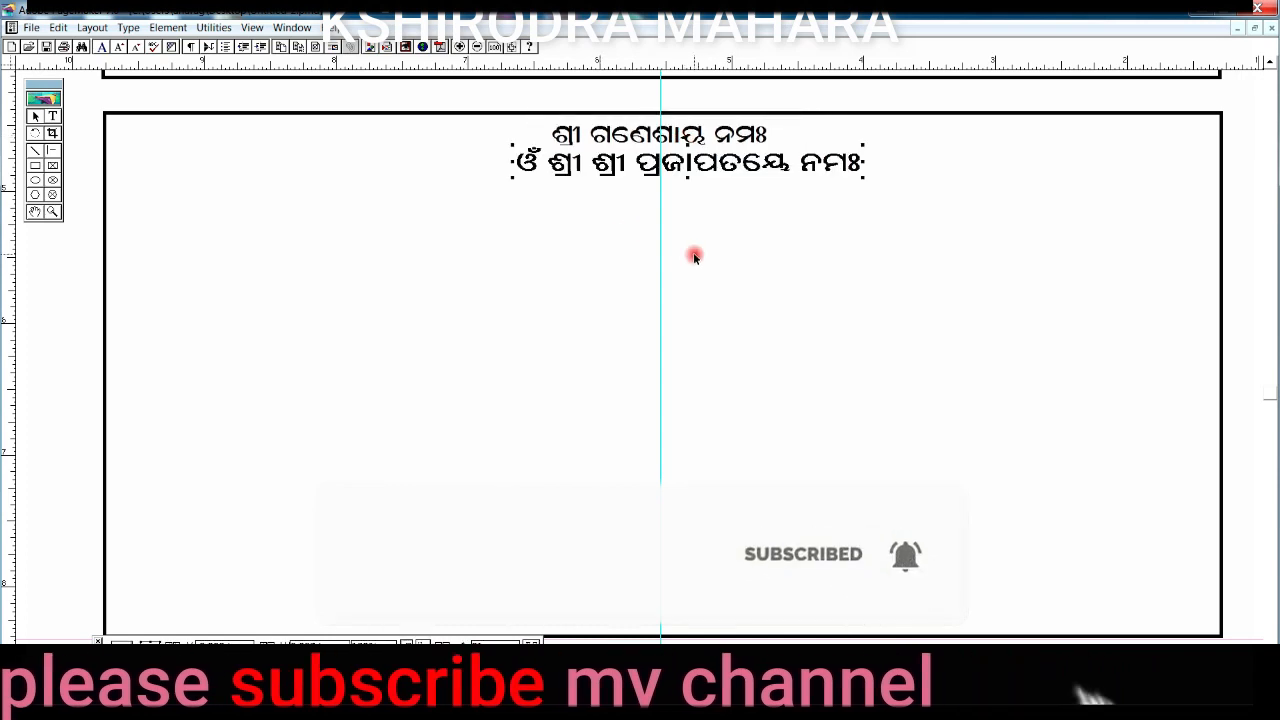
key(Left)
key(Left)
key(Left)
key(Left)
key(Left)
key(Left)
- Draw a box around both invocation lines, remove its fill, and give it rounded corners
click(35, 165)
drag(480, 114, 843, 190)
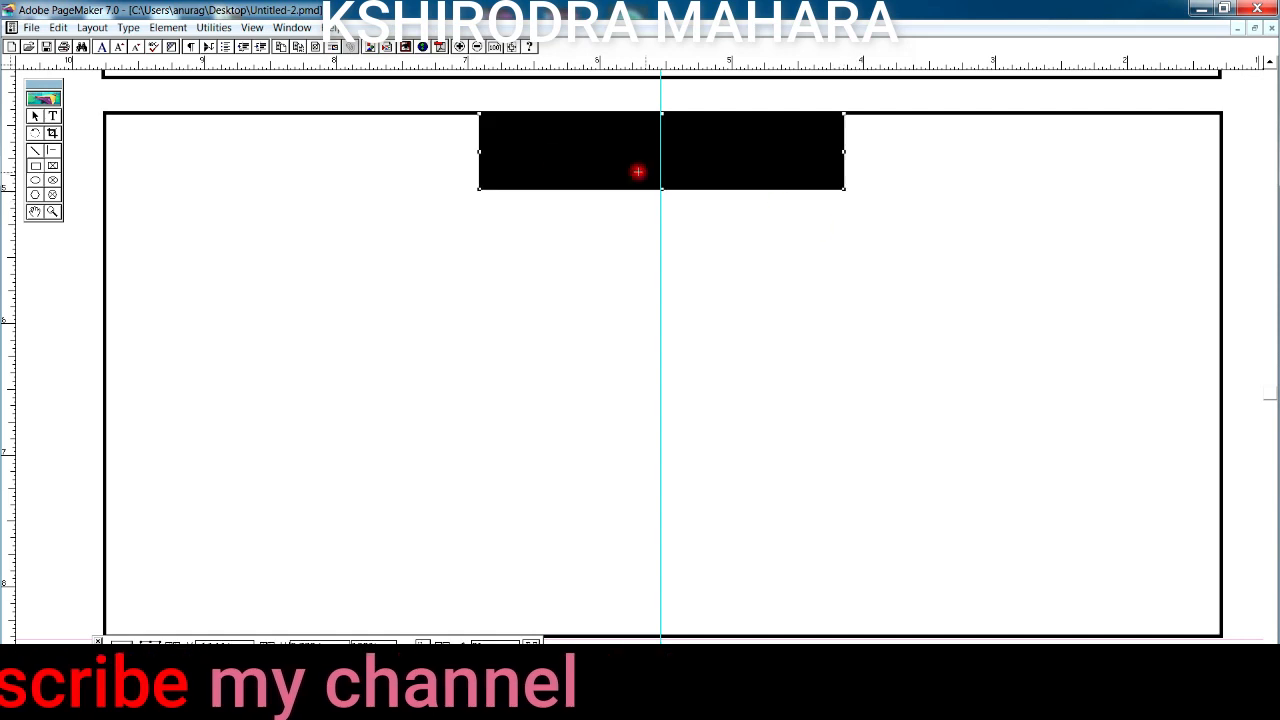
click(168, 27)
click(380, 48)
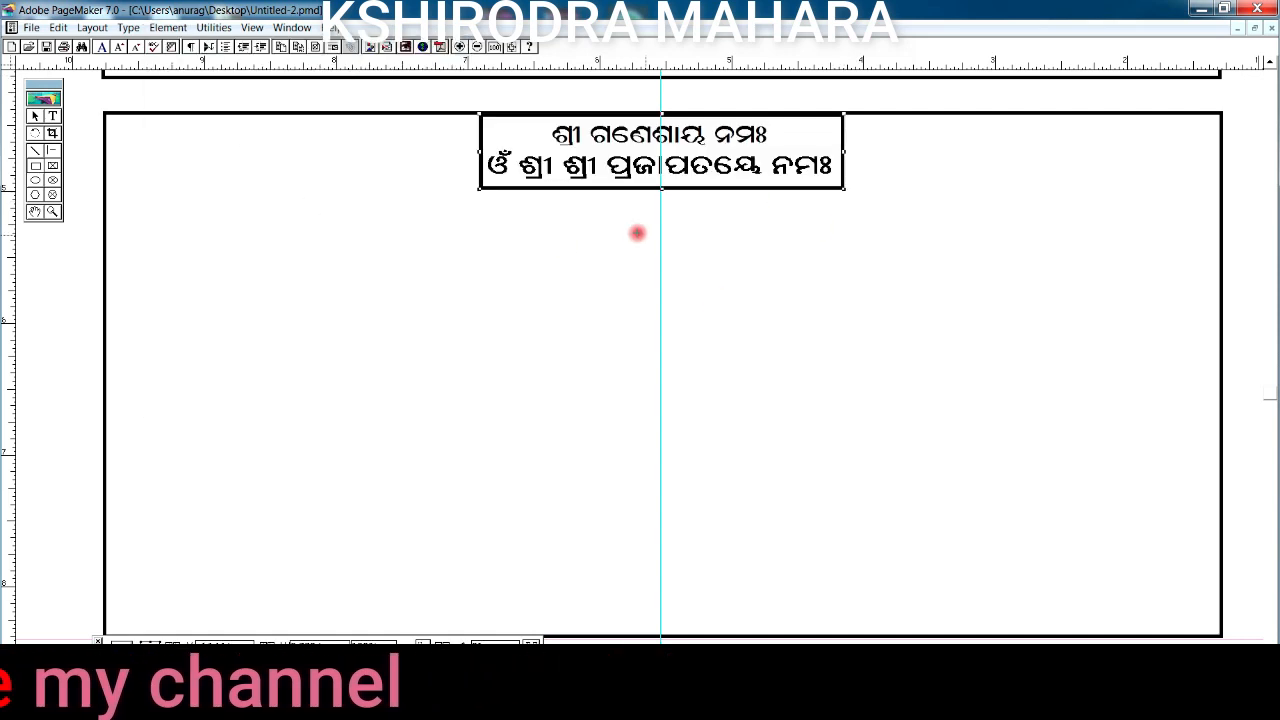
click(180, 32)
click(211, 329)
click(605, 289)
click(709, 283)
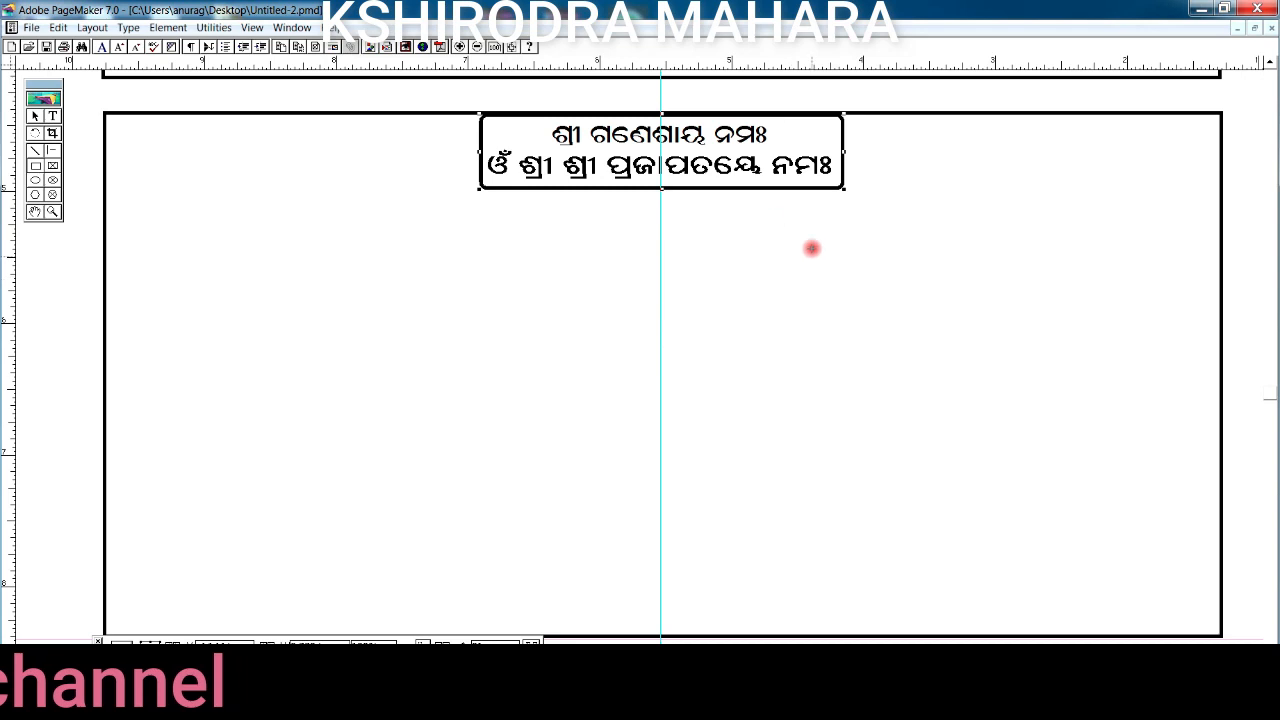
- Try several outline styles, settle on a 2pt stroke, and nudge the box onto the guide
click(180, 27)
mouse_move(300, 63)
click(416, 243)
click(167, 27)
mouse_move(185, 63)
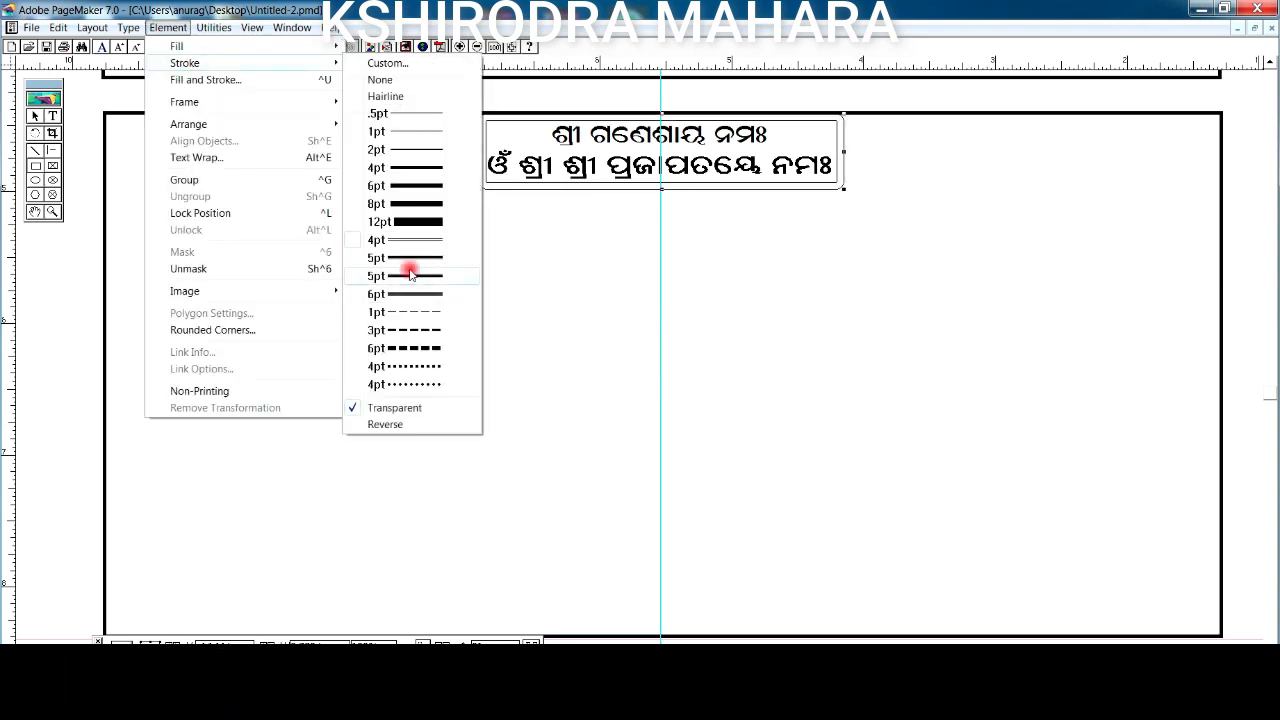
click(406, 385)
click(167, 27)
click(415, 276)
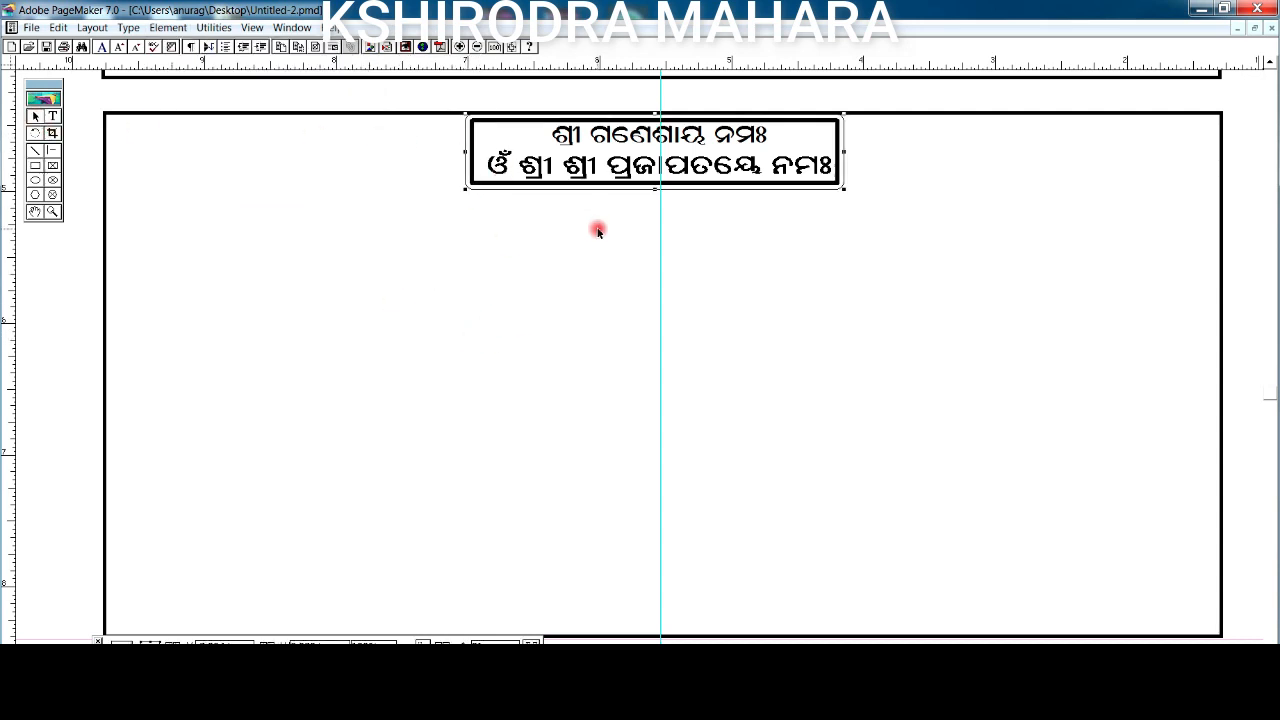
click(188, 27)
mouse_move(246, 63)
click(409, 276)
click(167, 27)
mouse_move(297, 62)
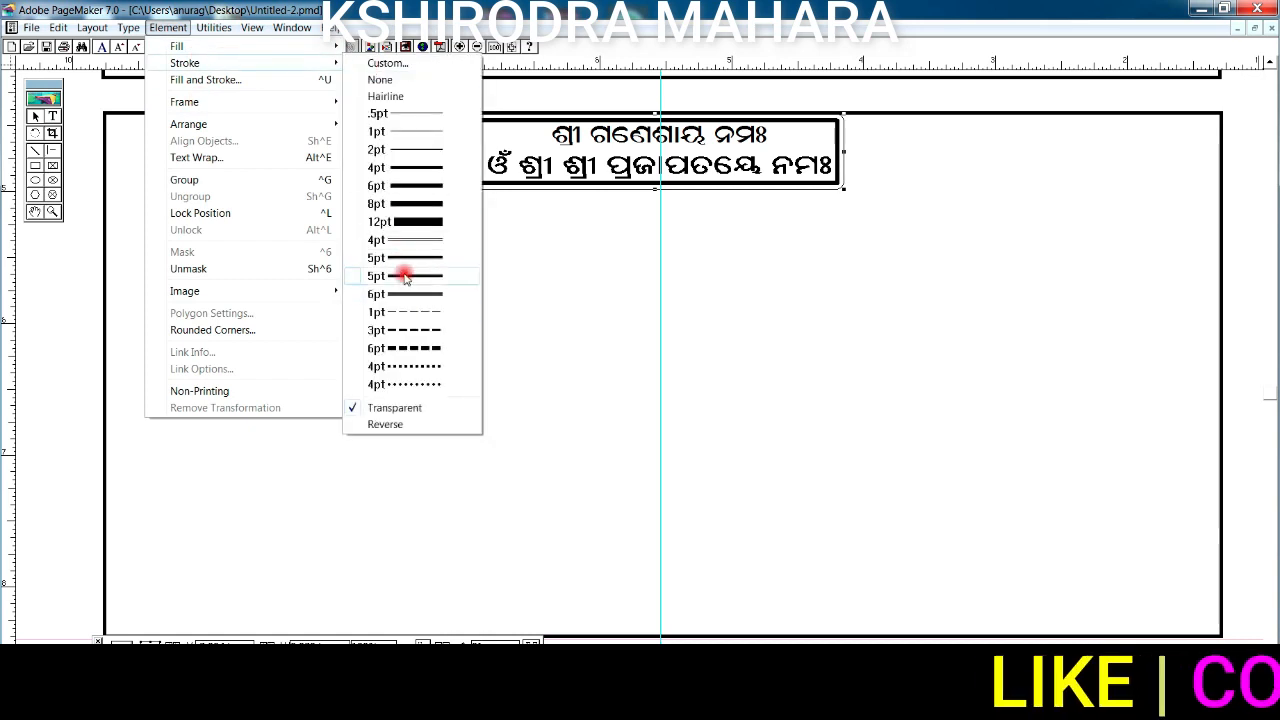
click(414, 150)
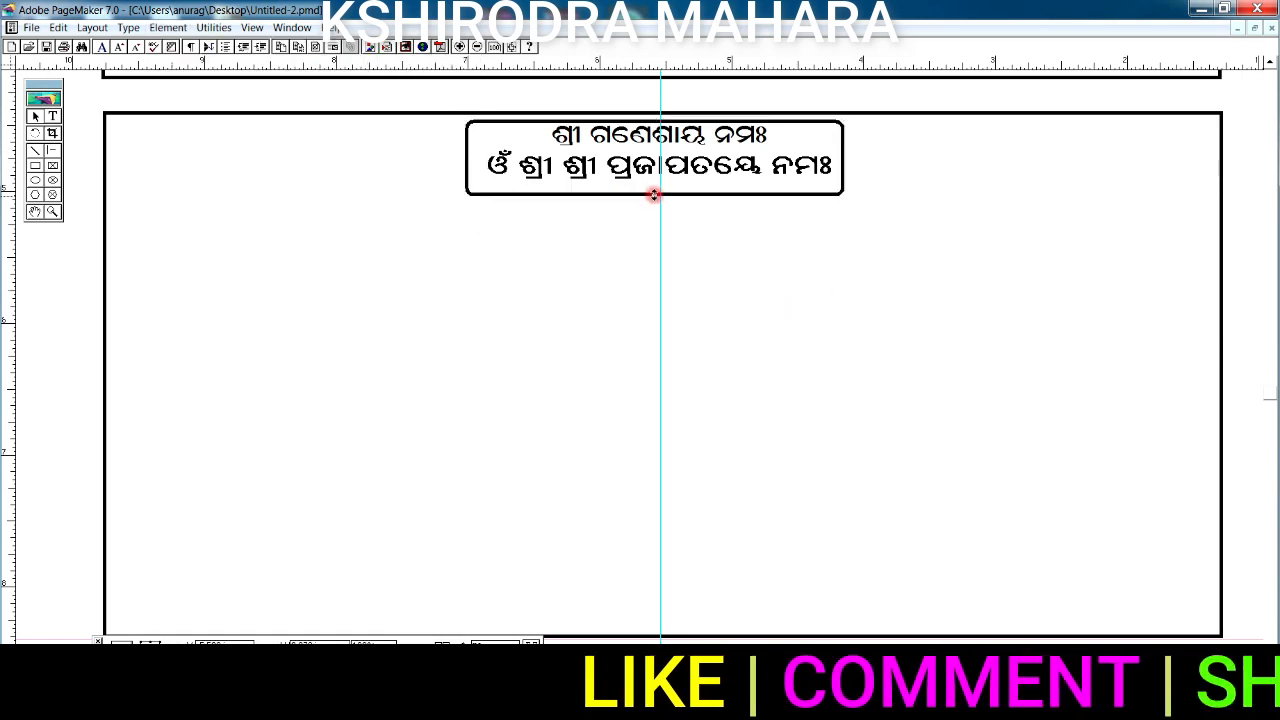
key(Right)
key(Right)
- Copy the bell to the left of the title box and flip the right-hand bell horizontally
click(334, 576)
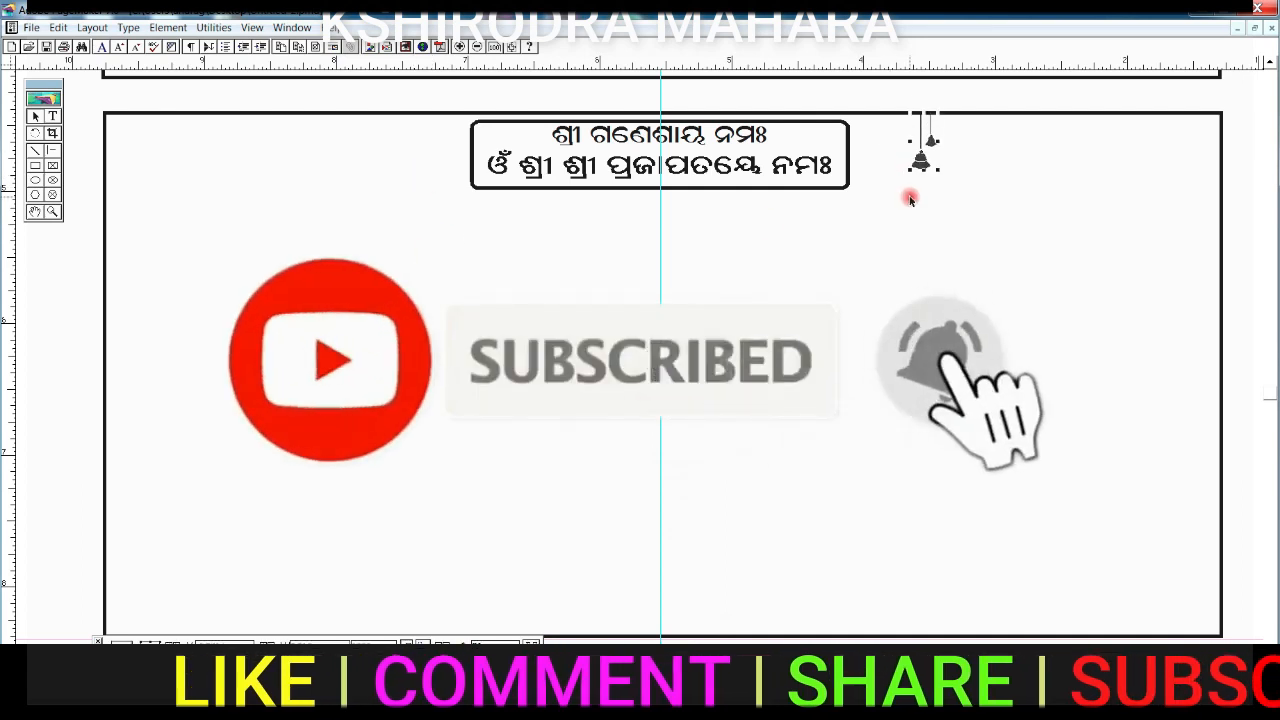
right_click(900, 168)
click(918, 191)
drag(660, 253, 432, 163)
click(884, 158)
click(525, 643)
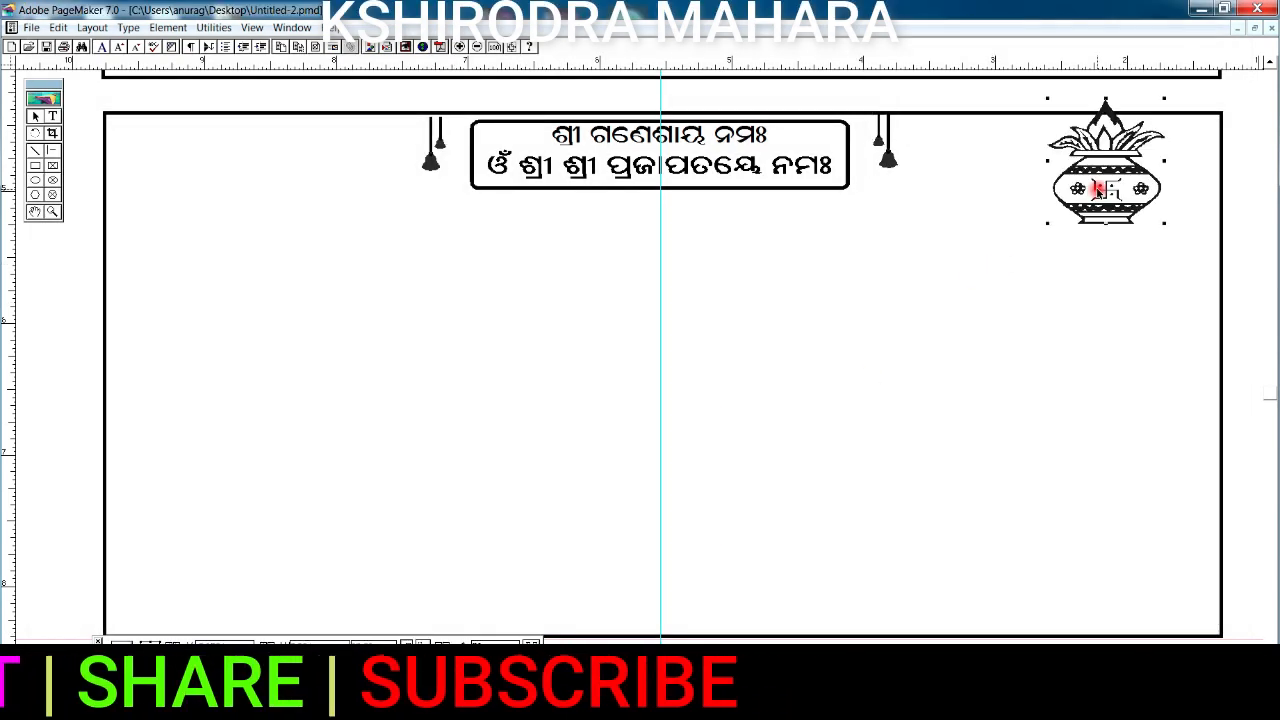
- Adjust the kalash and Ganesh corner art and paste the 'ଶୁଭ ପରିଣୟ' invitation text
drag(1098, 190, 1086, 210)
click(314, 200)
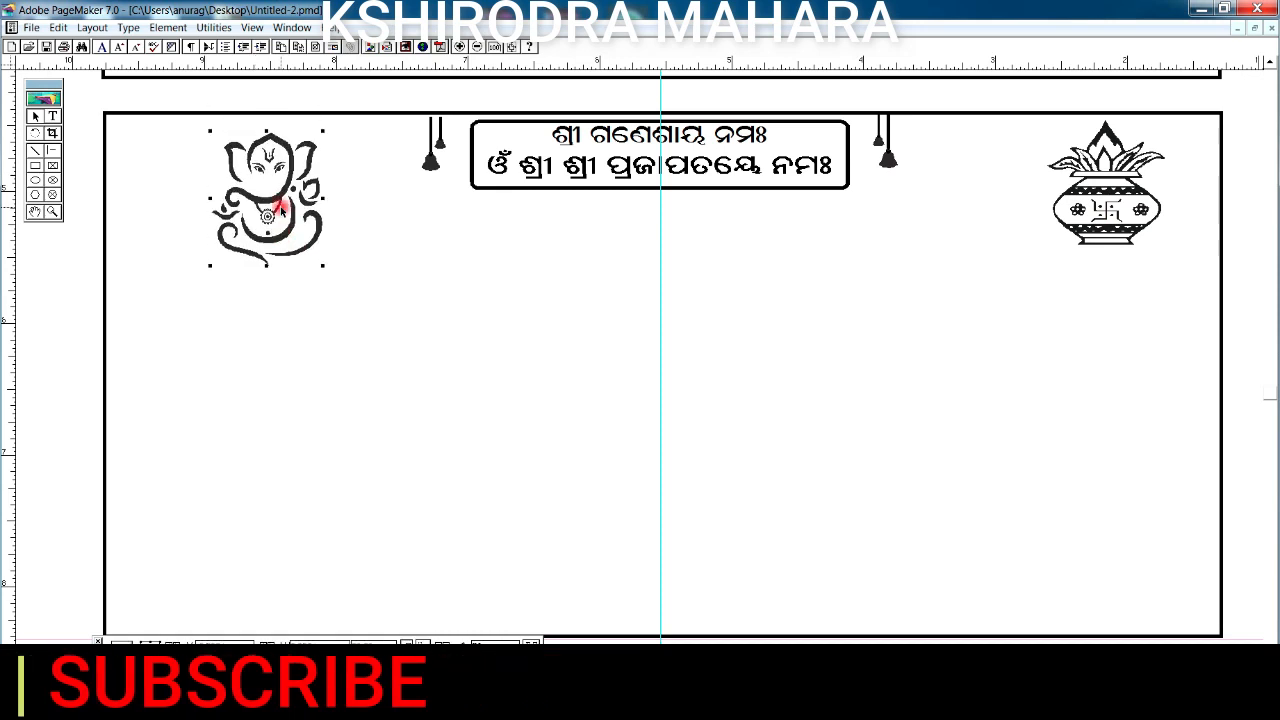
key(Left)
key(Left)
key(Left)
key(Left)
key(Left)
key(Left)
key(Left)
key(Left)
key(ctrl+v)
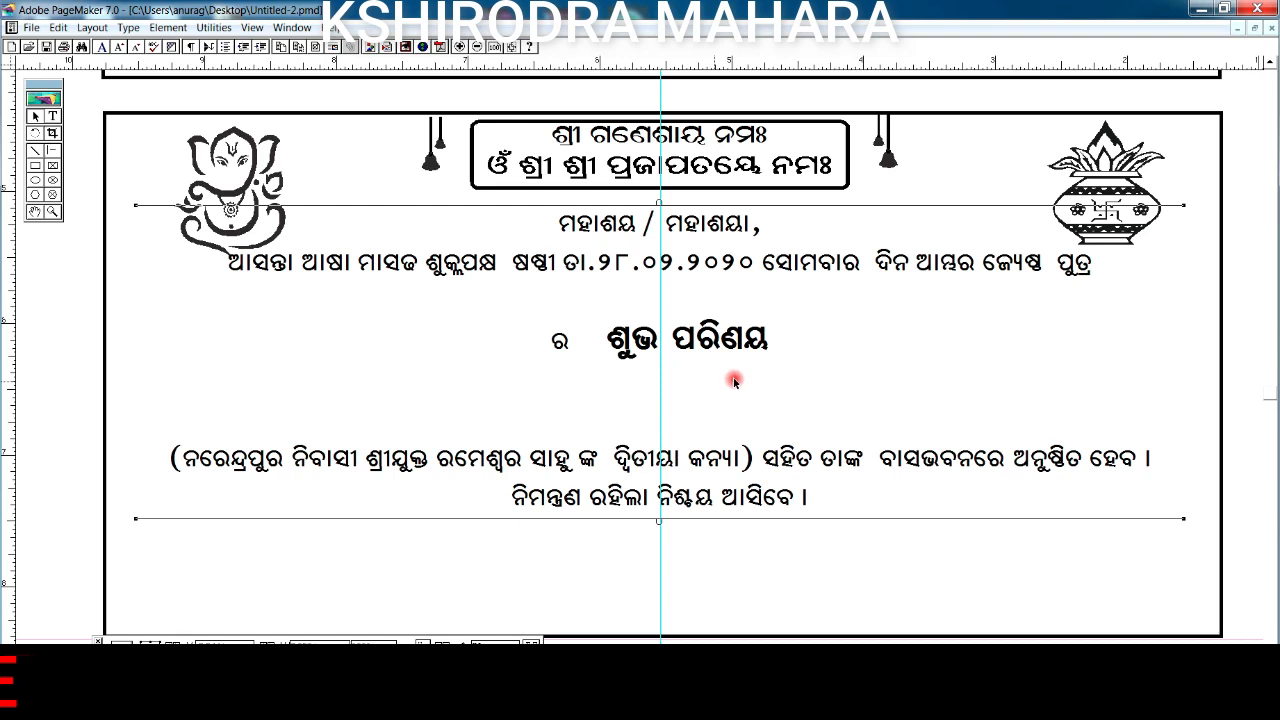
- Position the bride's trumpet scroll below the second text line
drag(900, 345, 976, 349)
key(Left)
key(Left)
key(Left)
key(Left)
key(Left)
key(Left)
key(Left)
key(Left)
key(Left)
key(Left)
key(Left)
key(Left)
key(Left)
key(Left)
key(Left)
key(Left)
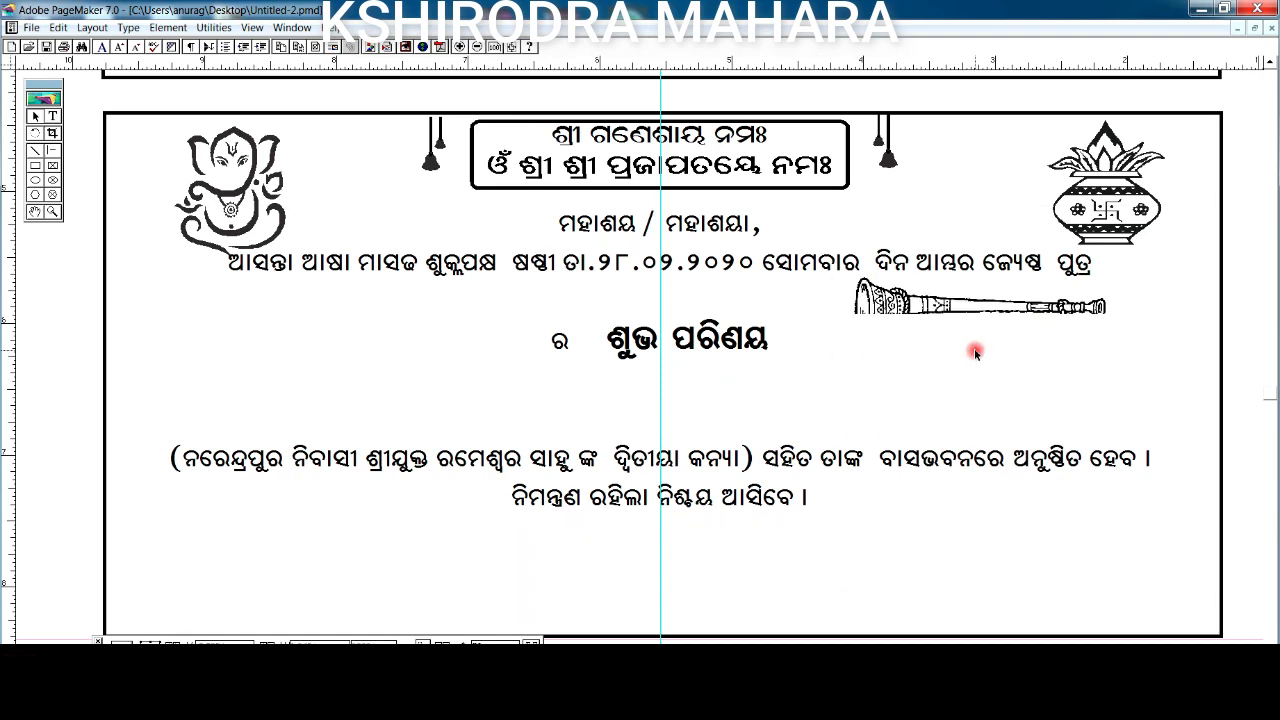
key(Up)
key(Up)
click(384, 397)
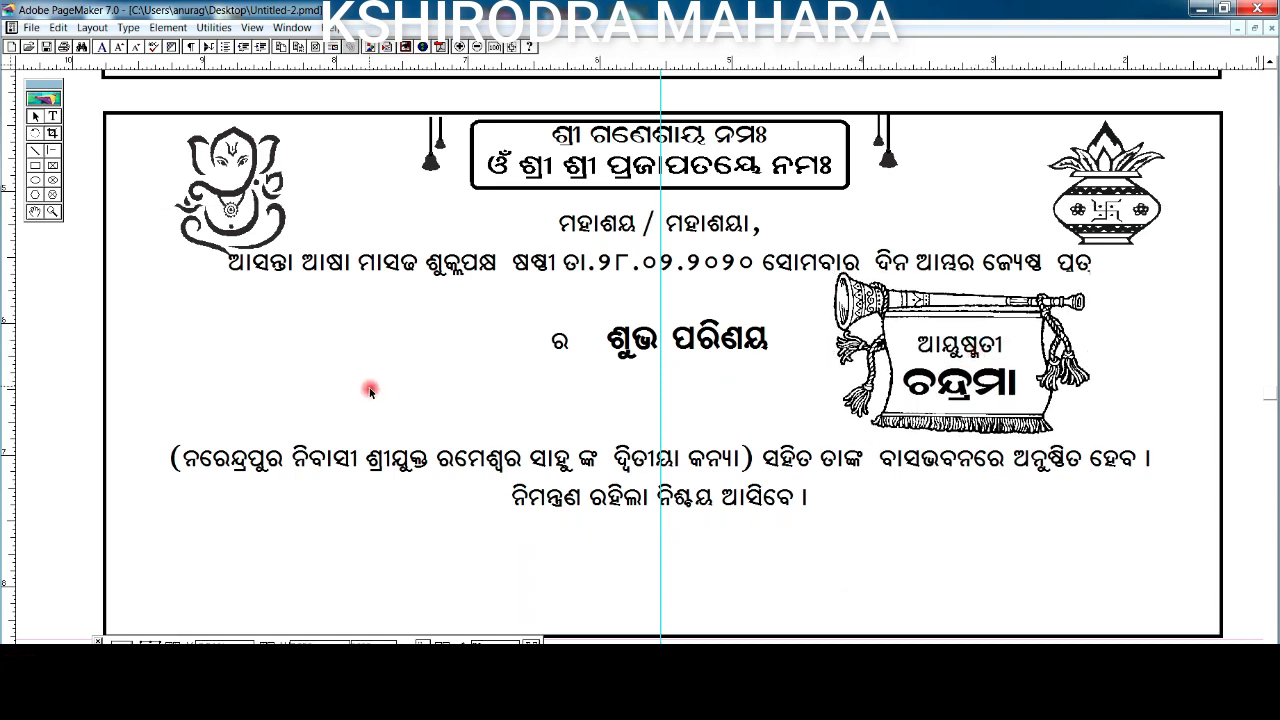
- Paste the groom's mirrored trumpet scroll at left and nudge the sign-off block into place
key(ctrl+v)
key(Right)
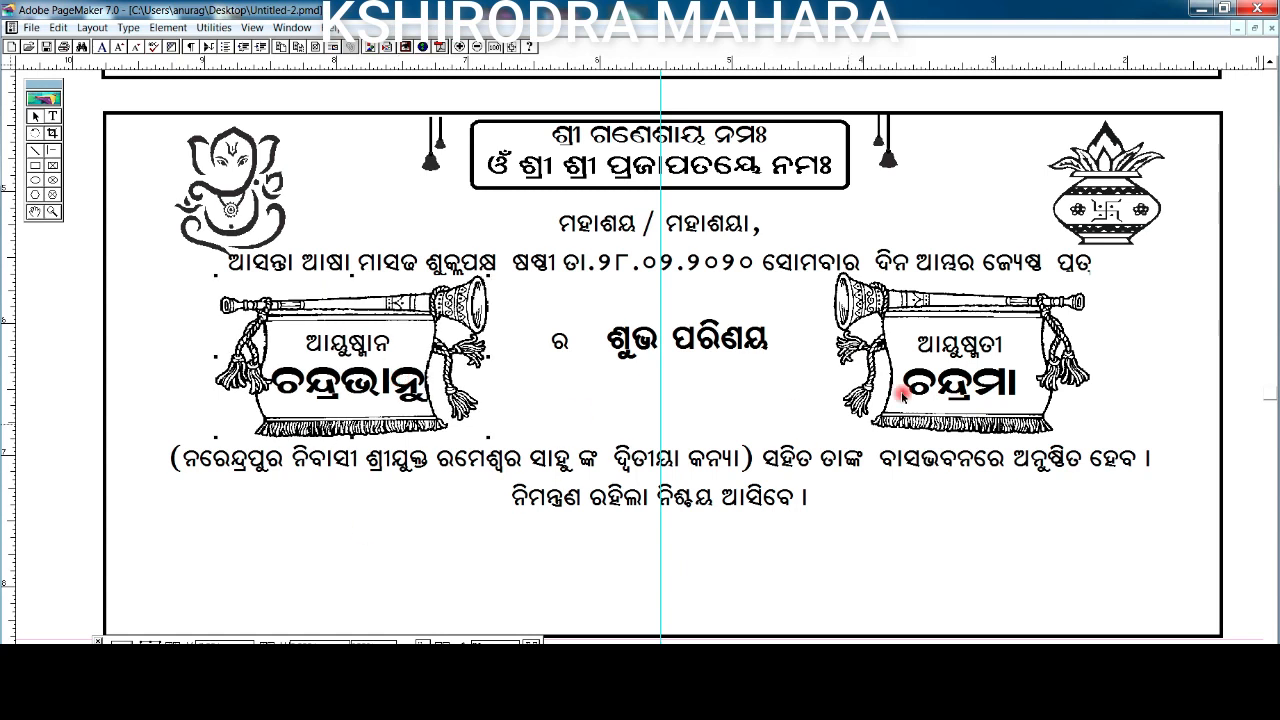
key(Left)
key(Left)
key(Left)
key(Left)
key(Left)
key(Left)
key(Left)
key(Left)
key(Left)
key(Left)
key(Left)
key(Left)
key(Left)
key(Left)
key(Left)
key(Left)
key(Left)
key(Left)
key(Left)
key(Left)
key(Down)
key(Down)
key(Down)
key(Down)
key(Down)
key(Down)
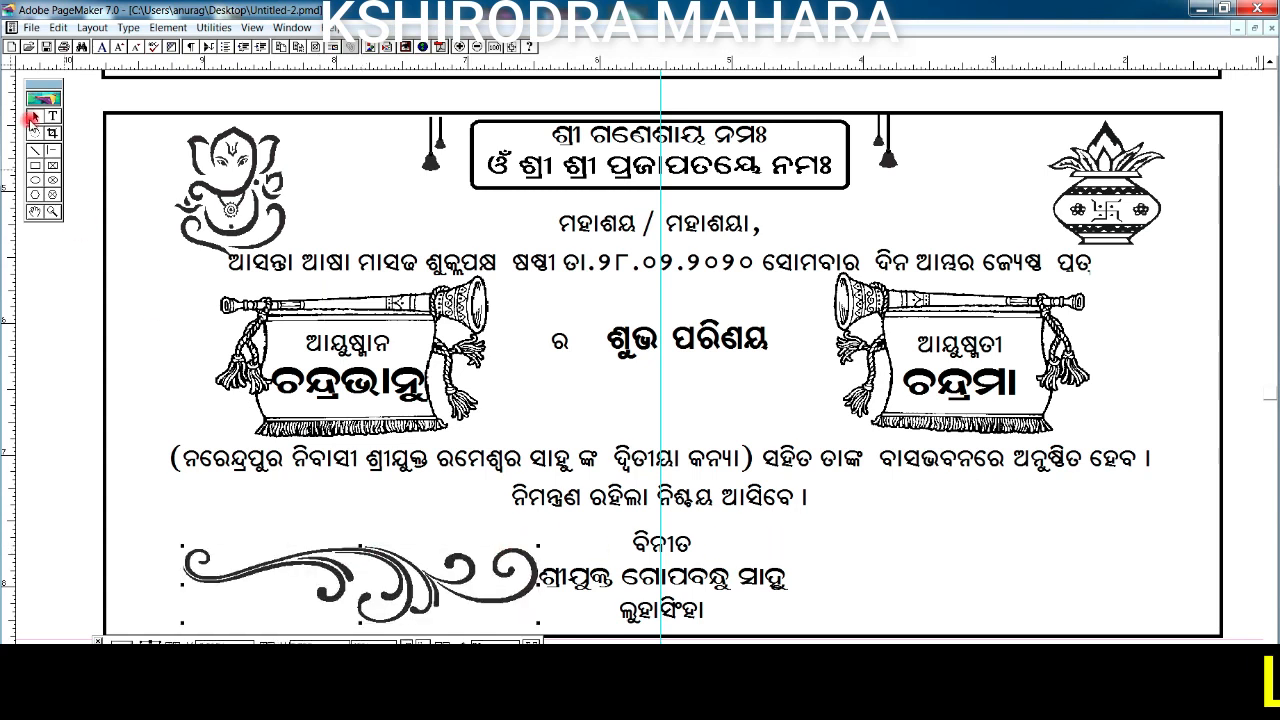
- Set the flourish right of the sign-off and paste a copy at the bottom left
drag(1035, 578, 1038, 578)
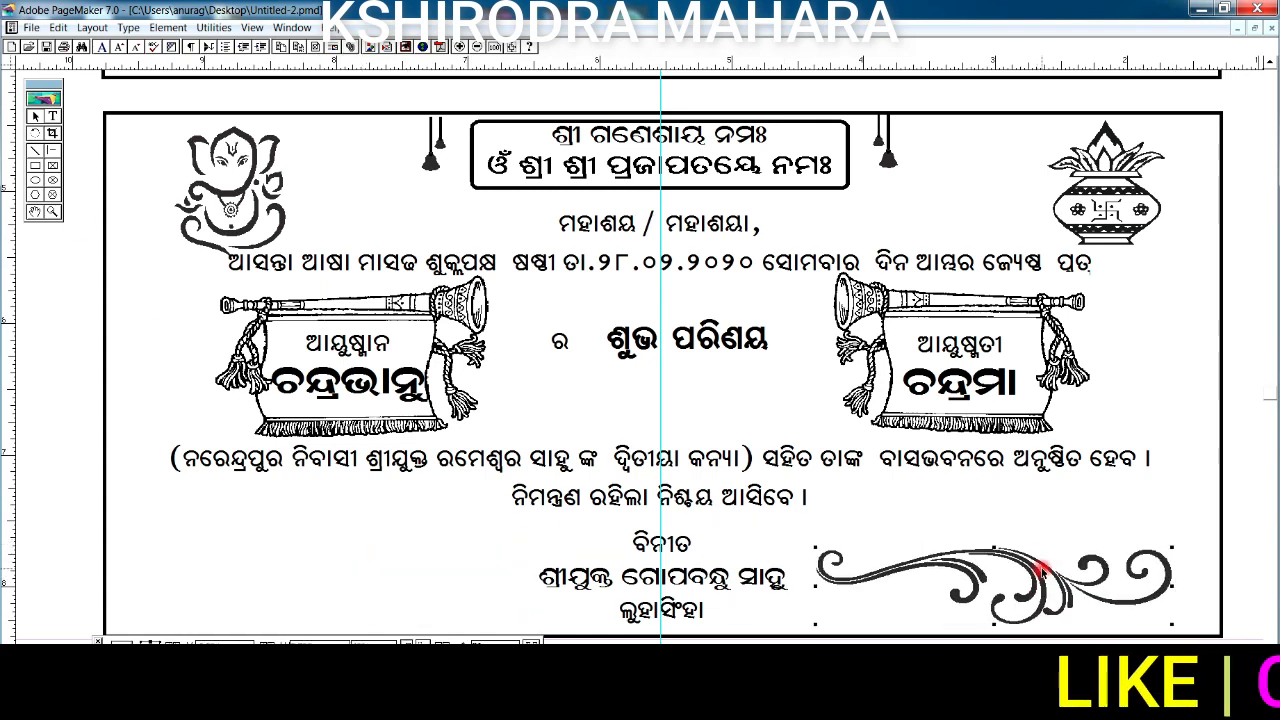
drag(942, 547, 943, 600)
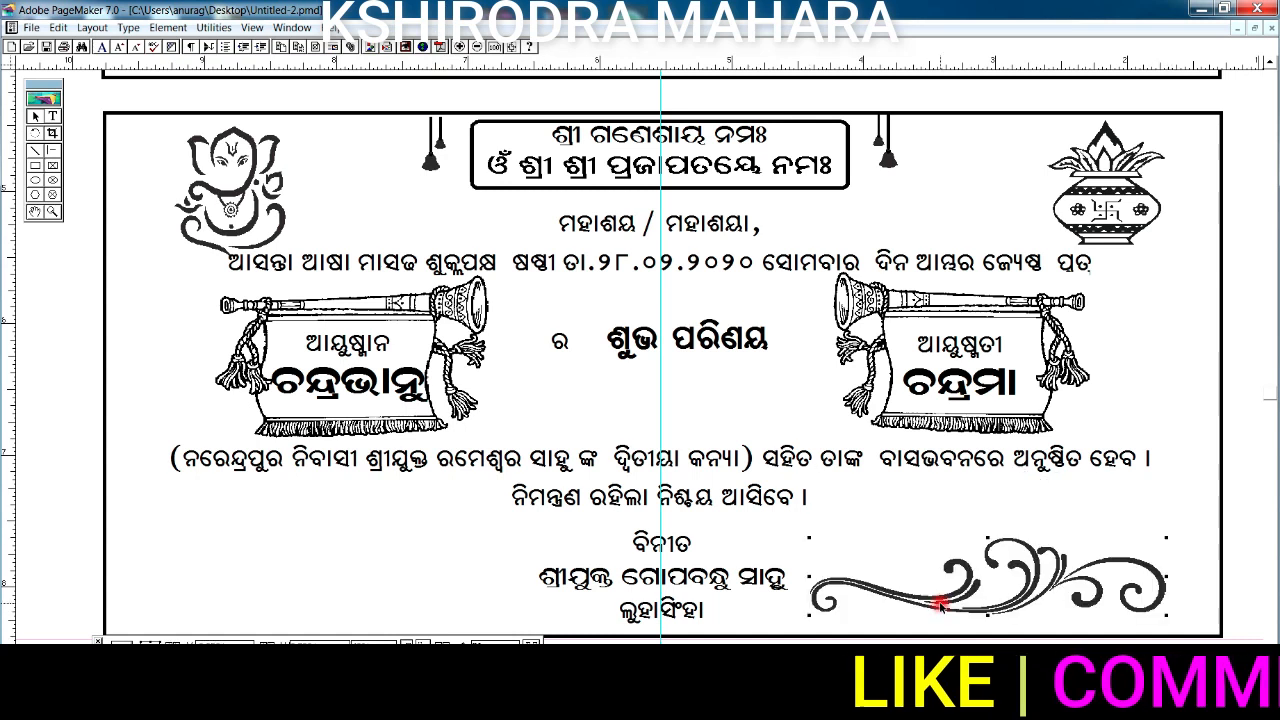
right_click(263, 324)
click(300, 366)
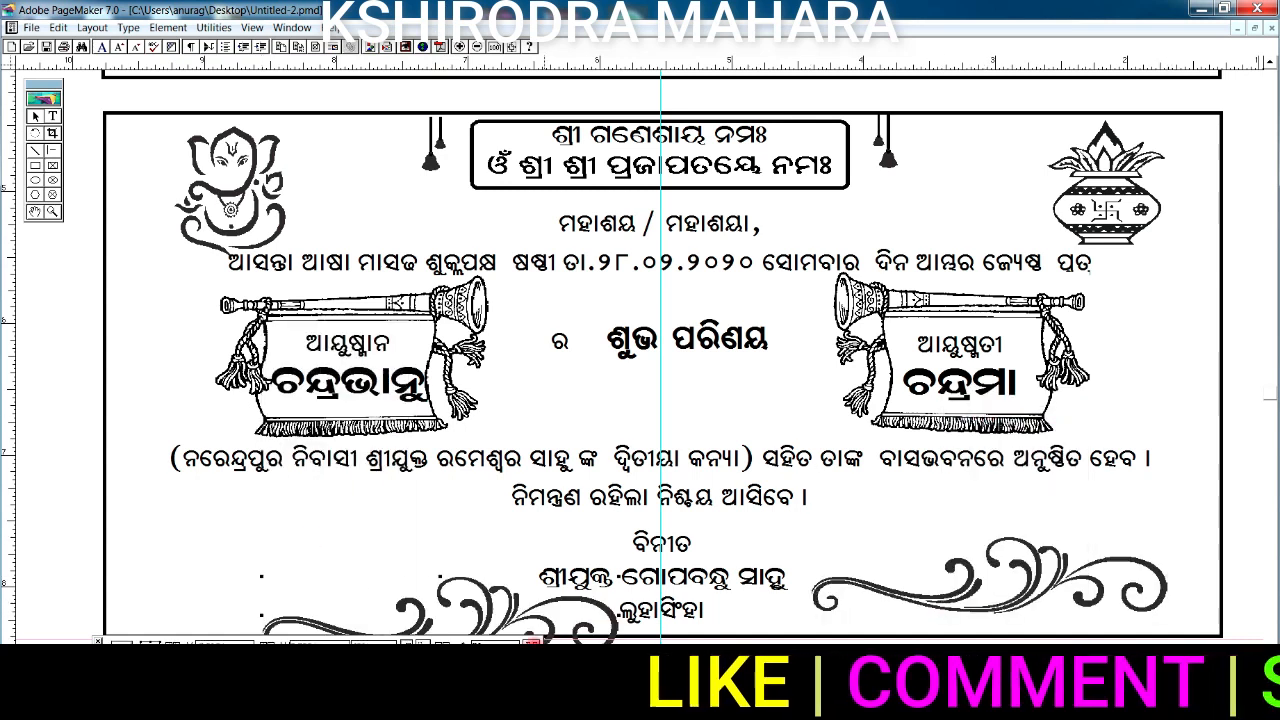
drag(333, 572, 322, 568)
- Lower the right flourish slightly toward the card bottom
click(34, 211)
drag(409, 554, 371, 498)
drag(918, 486, 922, 503)
- Zoom out to 75% and move the SIZE label up and right on the right page
click(477, 48)
click(34, 211)
drag(324, 273, 311, 394)
click(477, 48)
drag(545, 284, 534, 366)
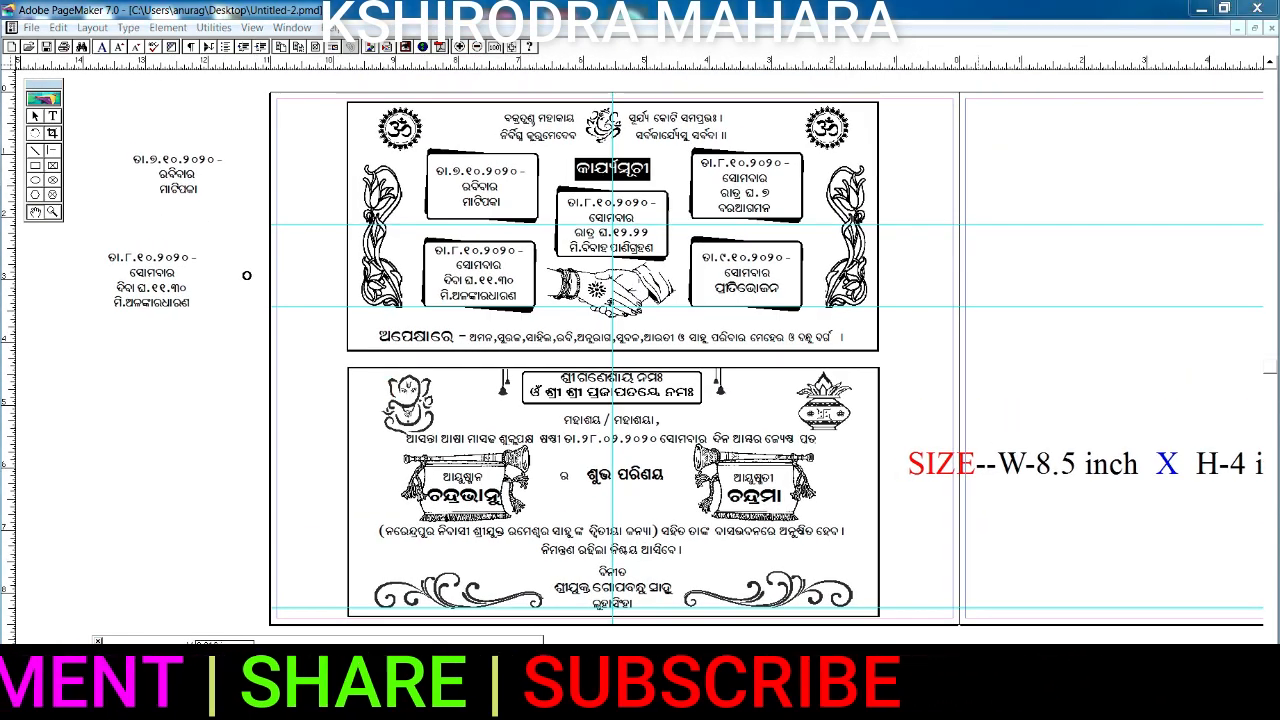
drag(930, 371, 911, 371)
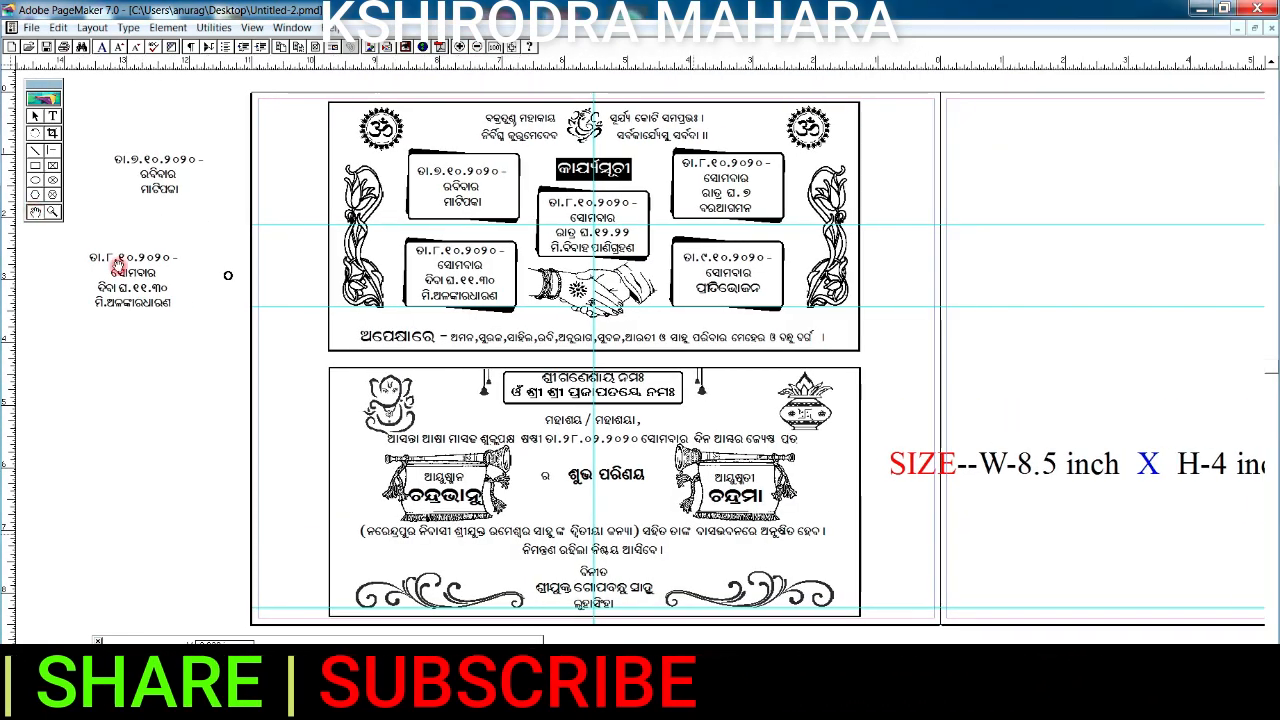
click(34, 211)
drag(540, 145, 168, 171)
click(35, 116)
drag(691, 485, 834, 300)
- Copy the card border rectangle and paste it around the SIZE label on the right page
click(455, 362)
right_click(487, 316)
click(523, 346)
right_click(797, 230)
click(850, 288)
drag(877, 229, 662, 227)
click(841, 310)
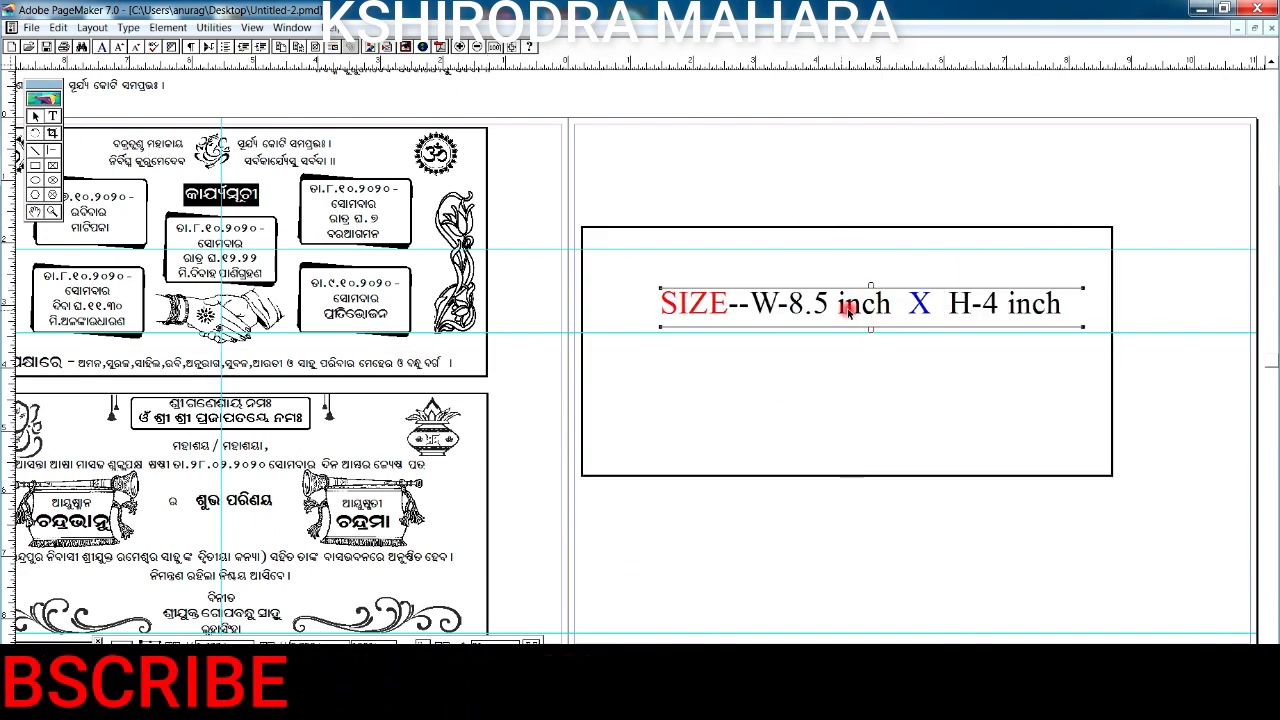
drag(842, 312, 811, 314)
- Magnify the new border and move the SIZE label to the card's bottom edge
click(53, 211)
drag(563, 200, 1149, 497)
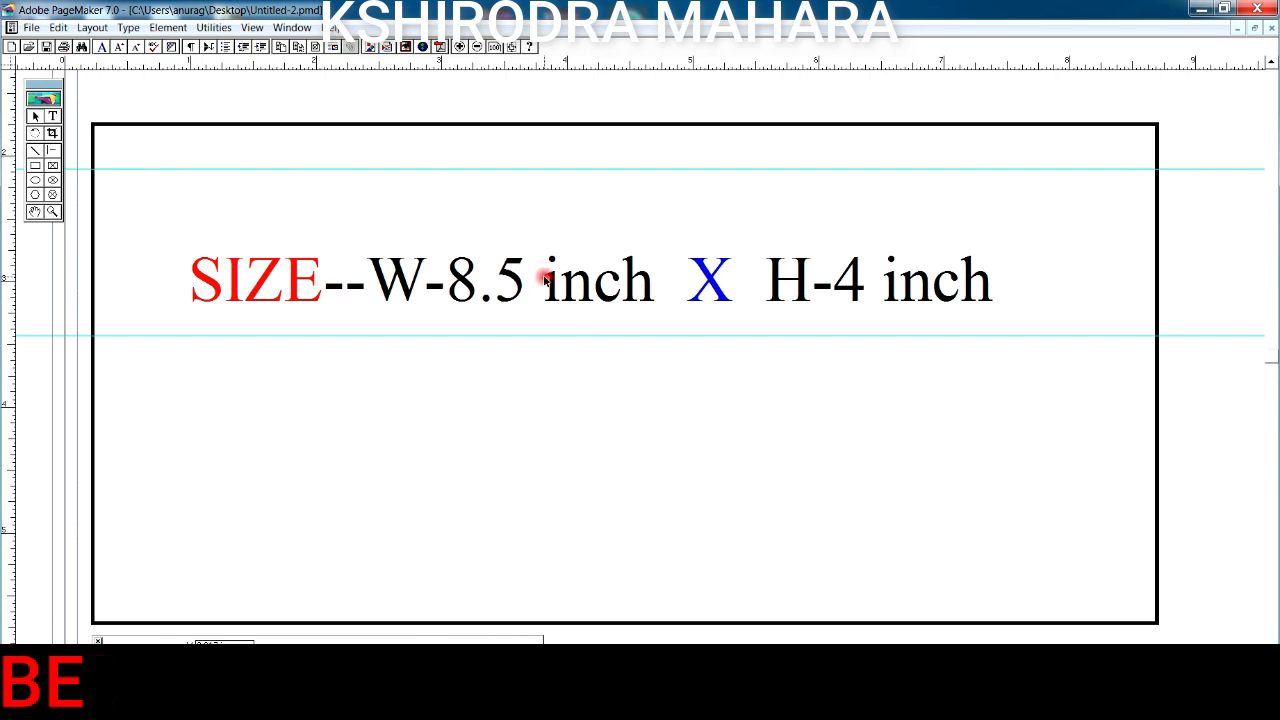
drag(548, 287, 538, 632)
- Paste the floral name frame near the top and draw a hollow stamp box at top left
key(ctrl+v)
drag(515, 482, 455, 229)
drag(182, 275, 199, 272)
click(169, 28)
mouse_move(178, 46)
click(385, 46)
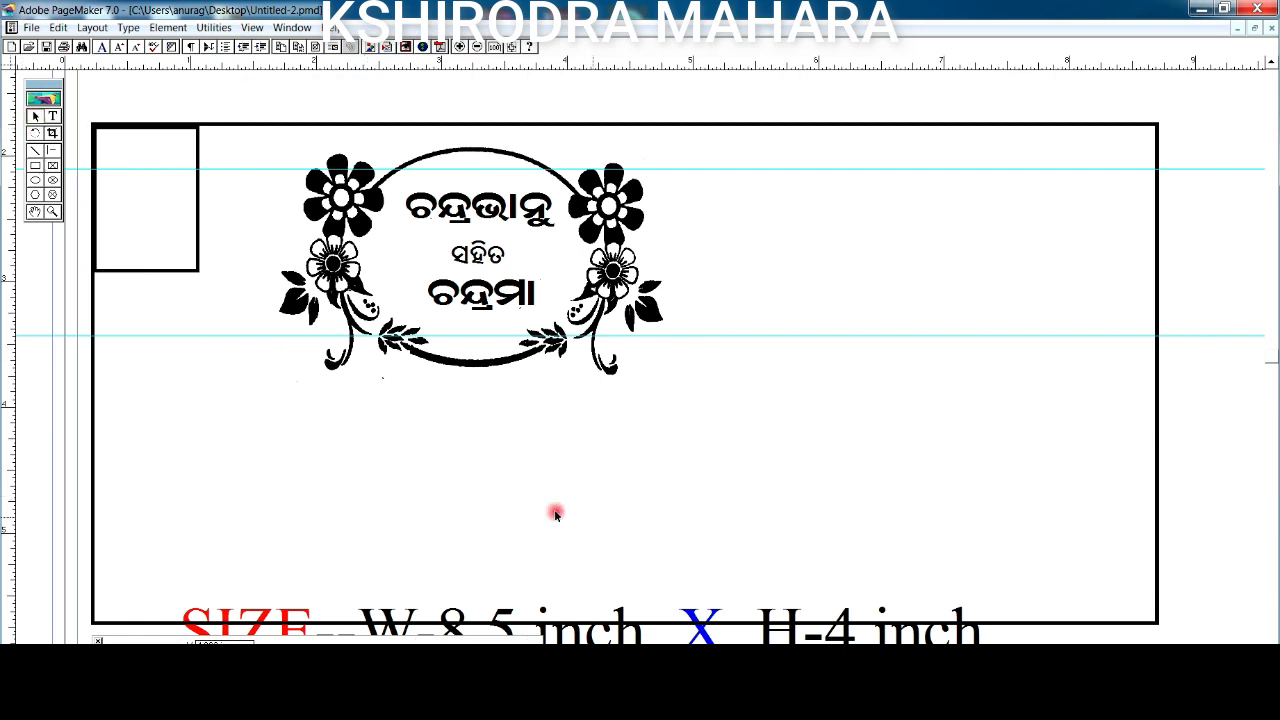
- Place the sender address at lower left and the ଶୁଭ ପରିଣୟ title at top right
key(ctrl+v)
drag(576, 417, 216, 561)
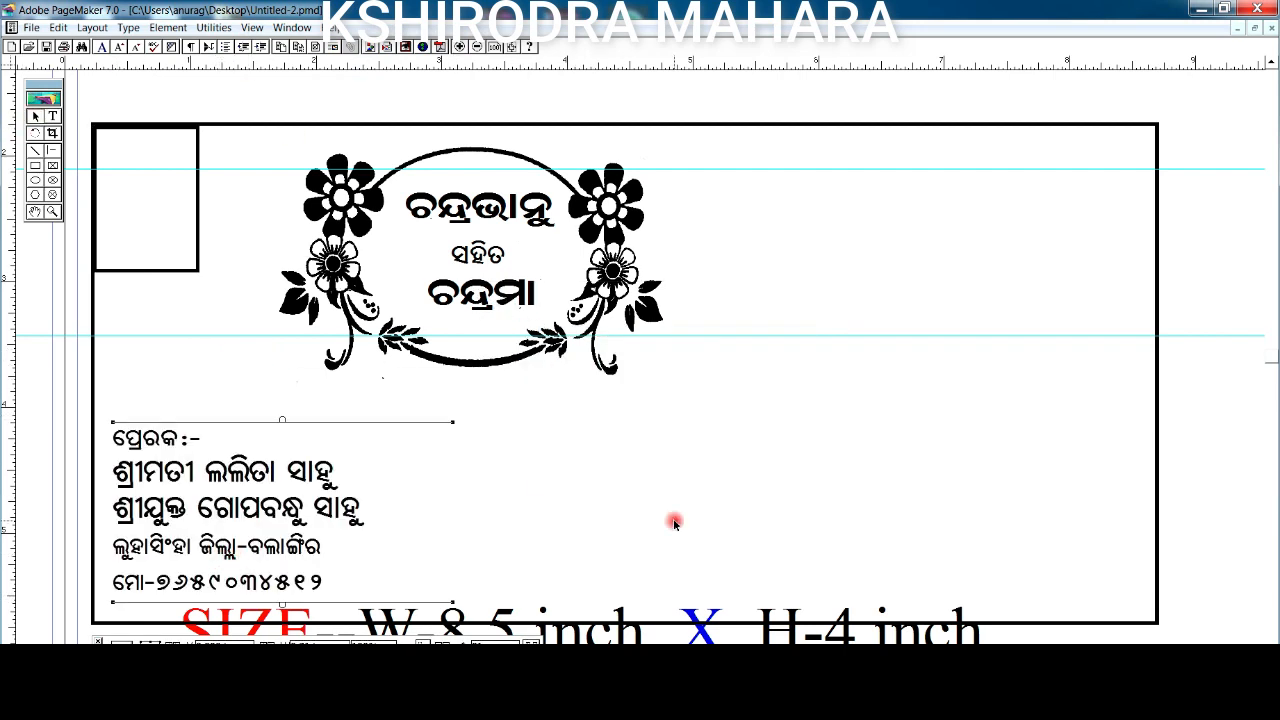
key(ctrl+v)
drag(957, 409, 900, 200)
drag(610, 272, 544, 271)
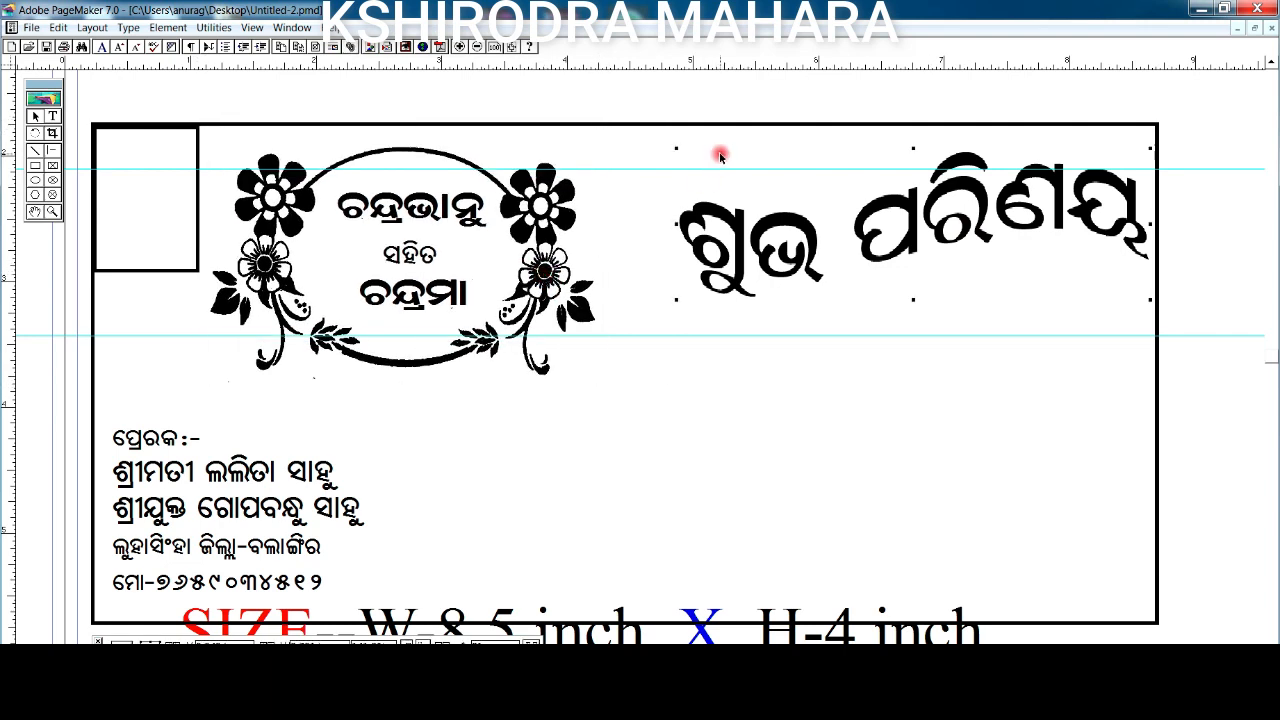
- Add the flying birds above ଶୁଭ and the handshake below ପରିଣୟ
key(ctrl+v)
drag(787, 194, 812, 201)
key(ctrl+v)
drag(1042, 617, 1024, 298)
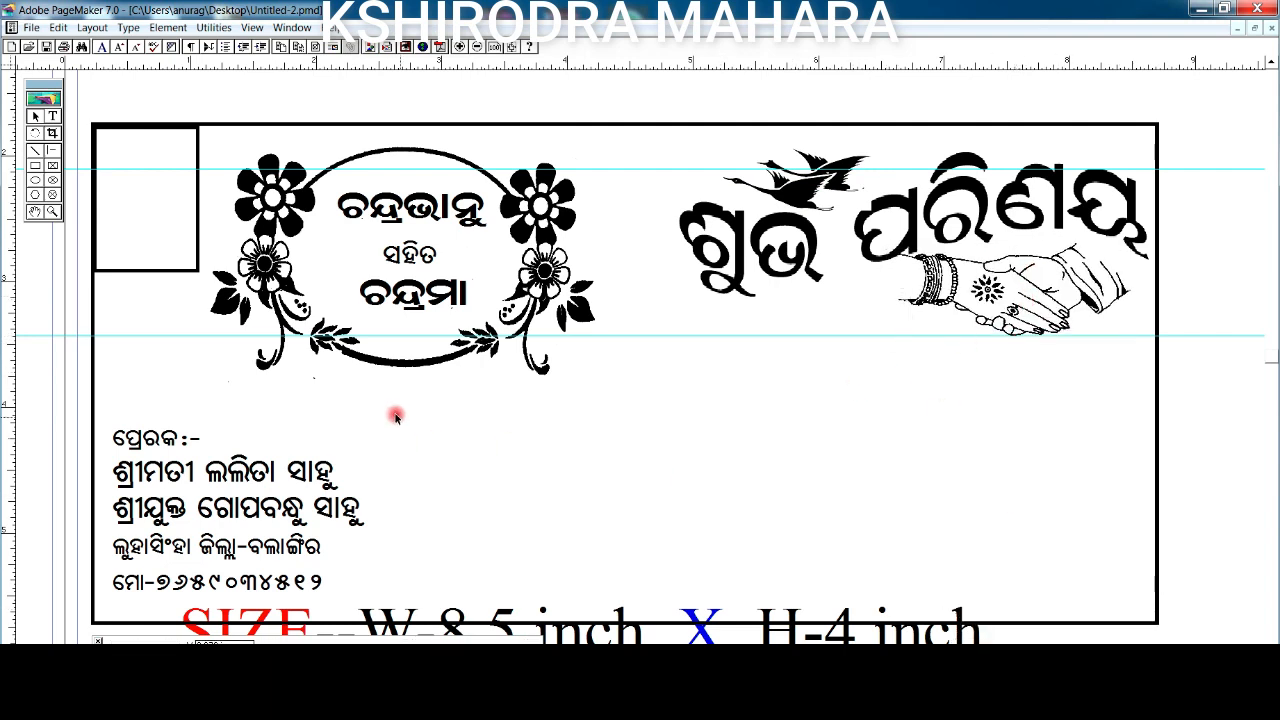
- Place the wedding date below the floral frame and paste a box for the recipient address
key(ctrl+v)
drag(641, 374, 420, 409)
drag(432, 415, 420, 401)
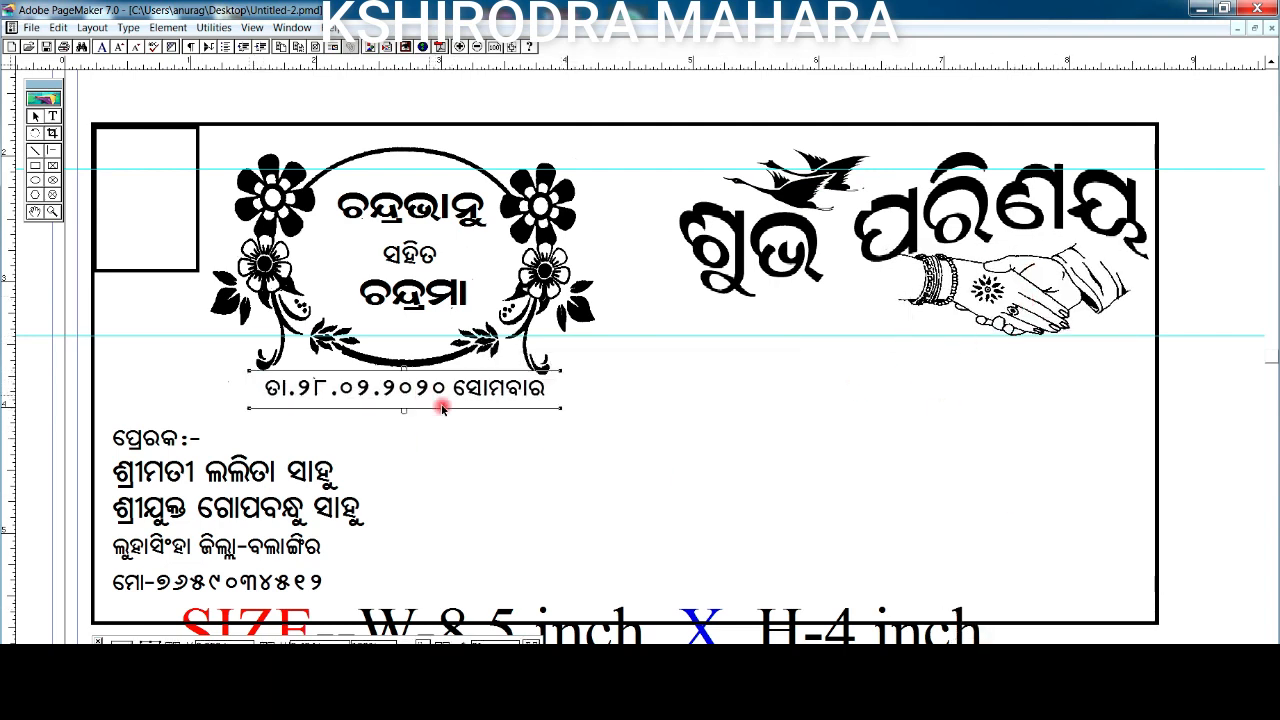
key(ctrl+v)
- Widen the recipient address box, set its fill to None, and lower its upper address line
click(845, 458)
drag(808, 514, 730, 514)
click(167, 28)
mouse_move(322, 44)
click(400, 46)
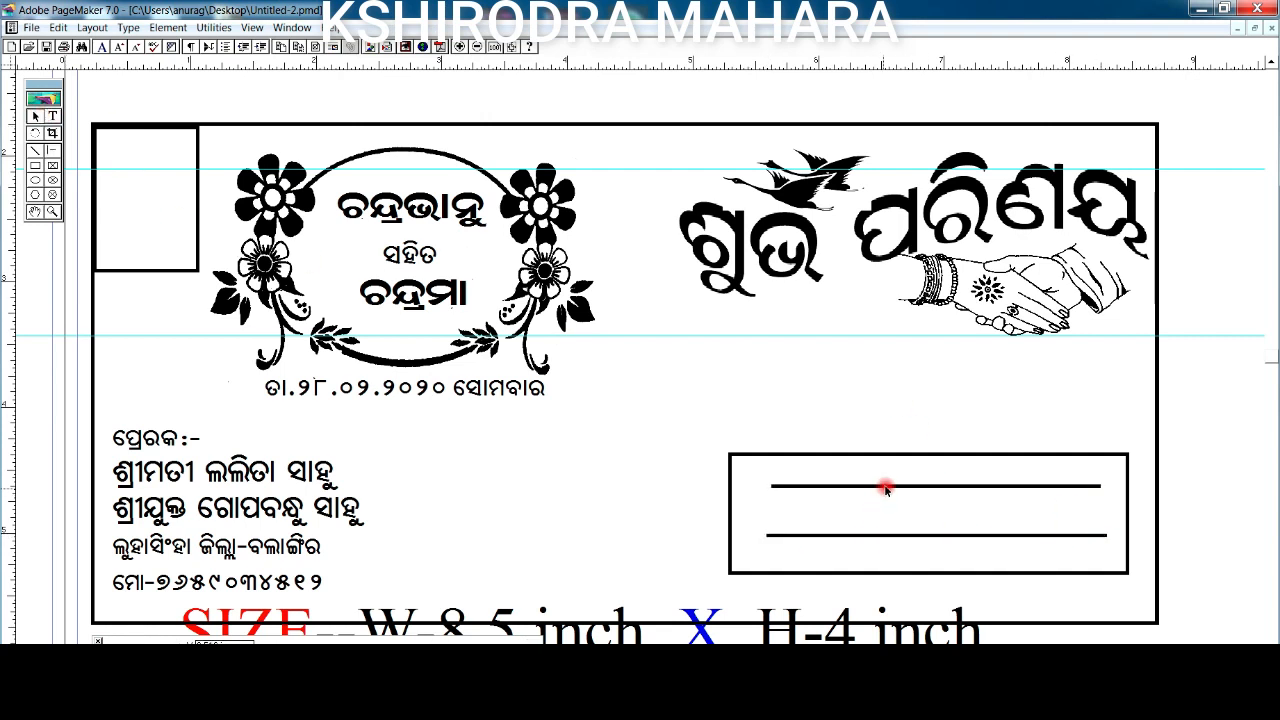
click(932, 488)
key(ctrl+Down)
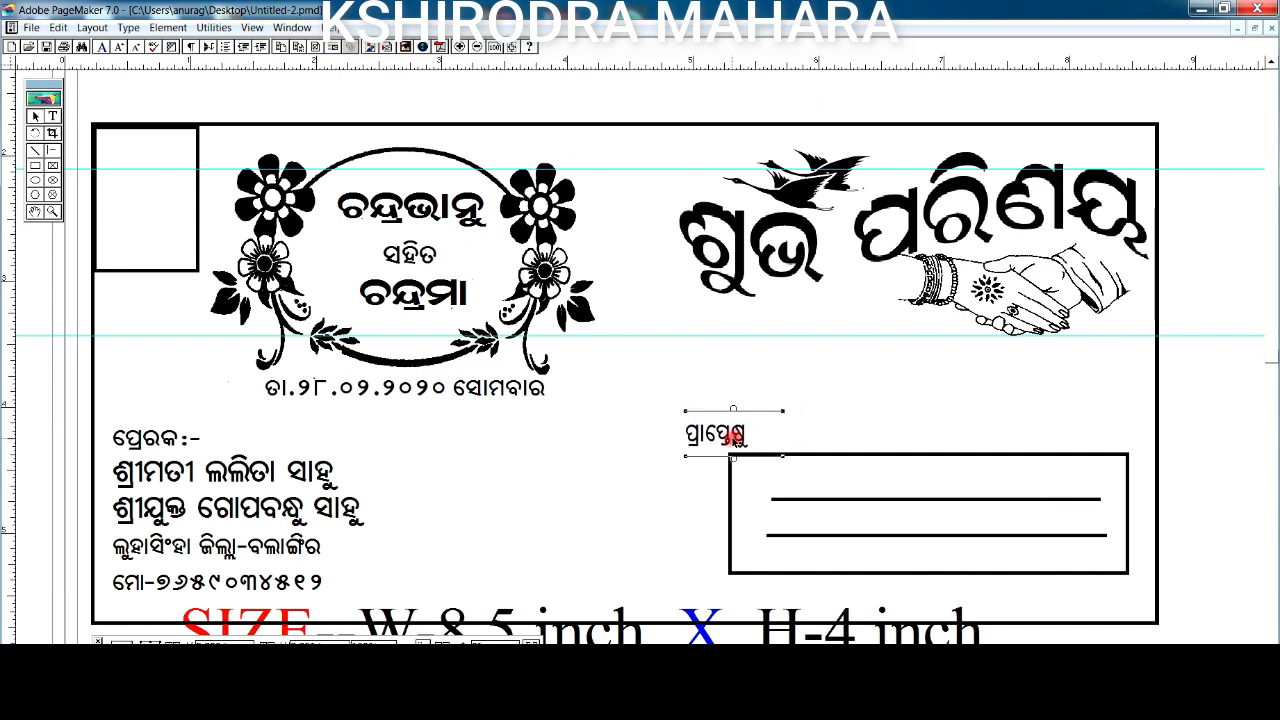
- Add the horse-rider picture beside the sender address and the credit line under the address box
key(ctrl+v)
drag(635, 380, 565, 528)
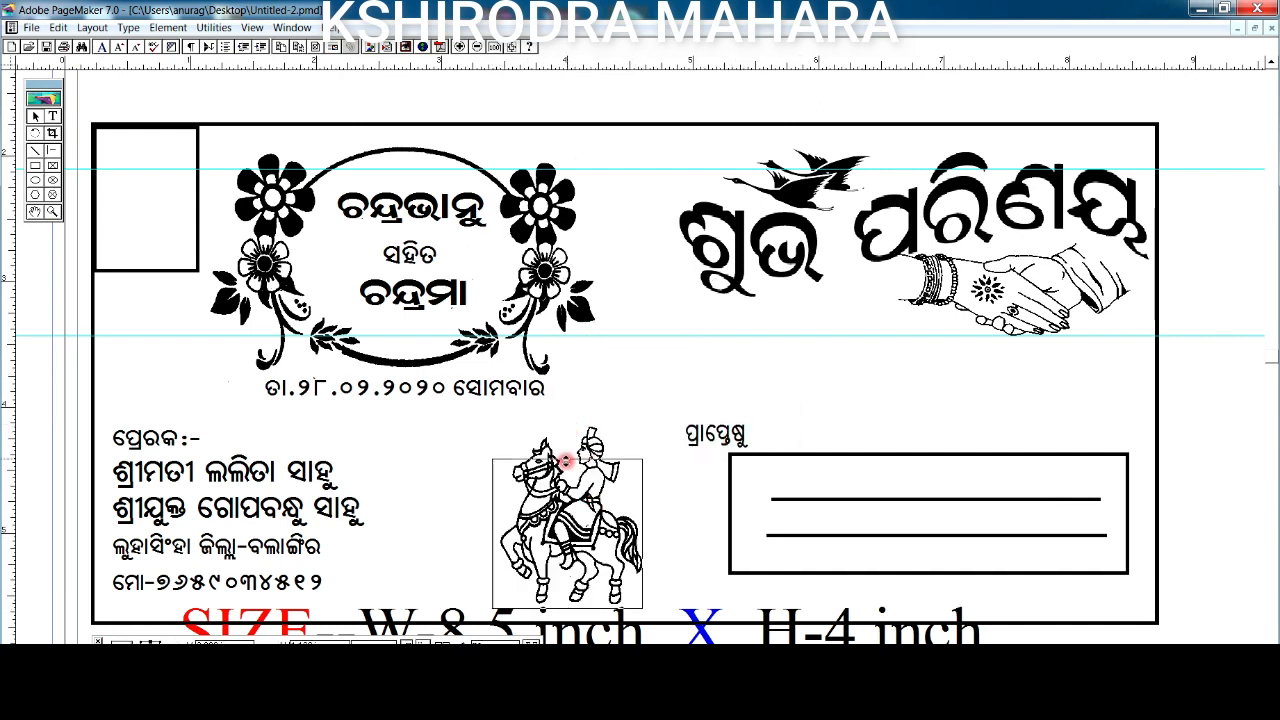
key(ctrl+v)
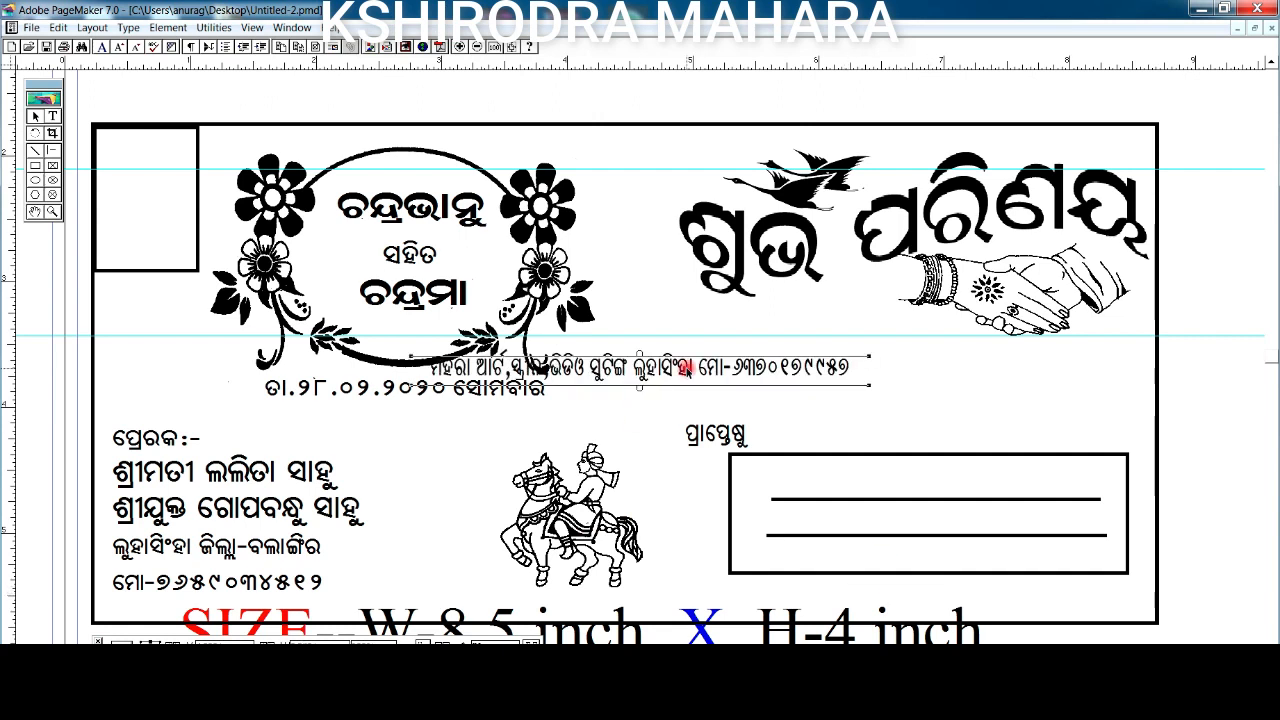
drag(687, 369, 970, 596)
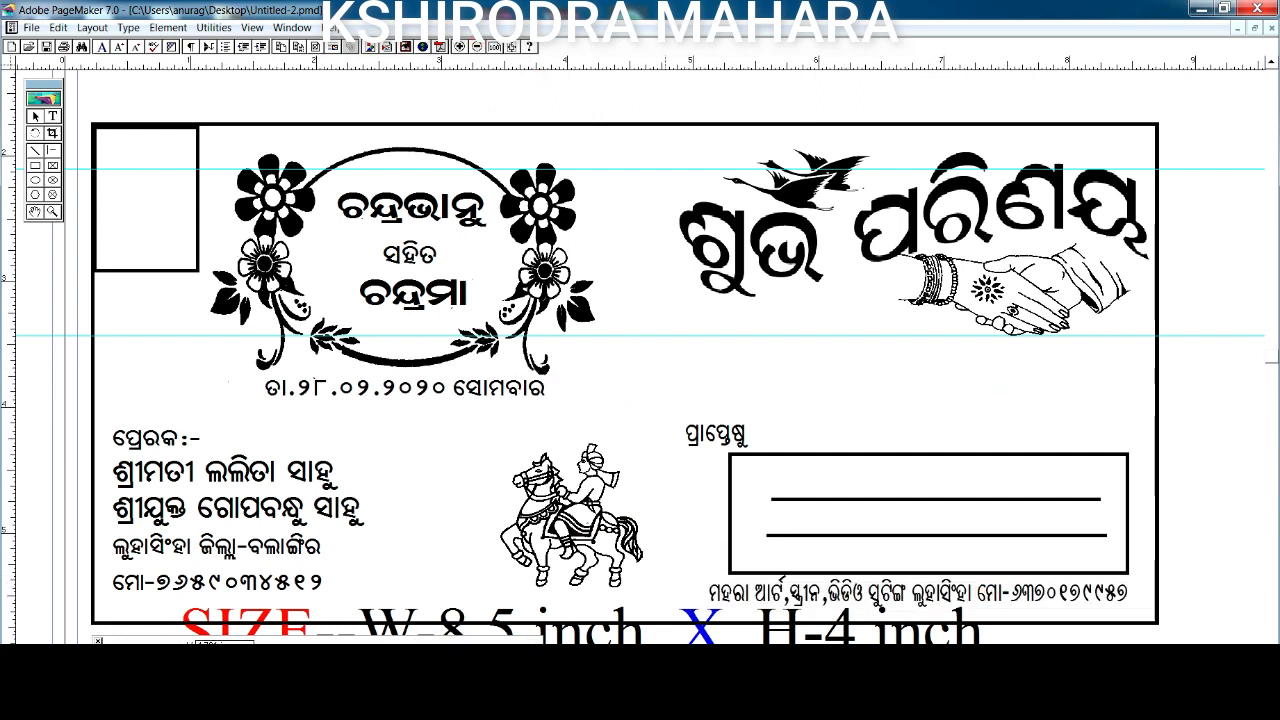
- Move the SIZE label below the envelope
click(37, 212)
drag(548, 540, 628, 404)
click(35, 116)
drag(640, 497, 637, 589)
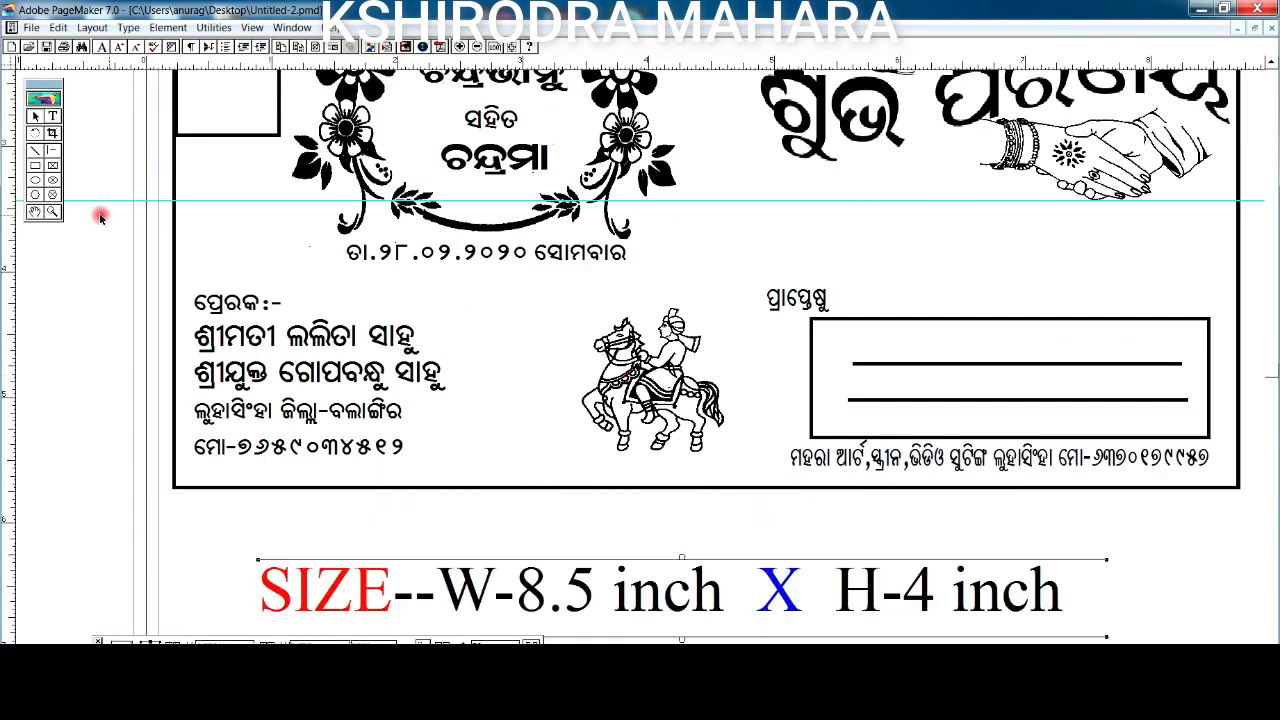